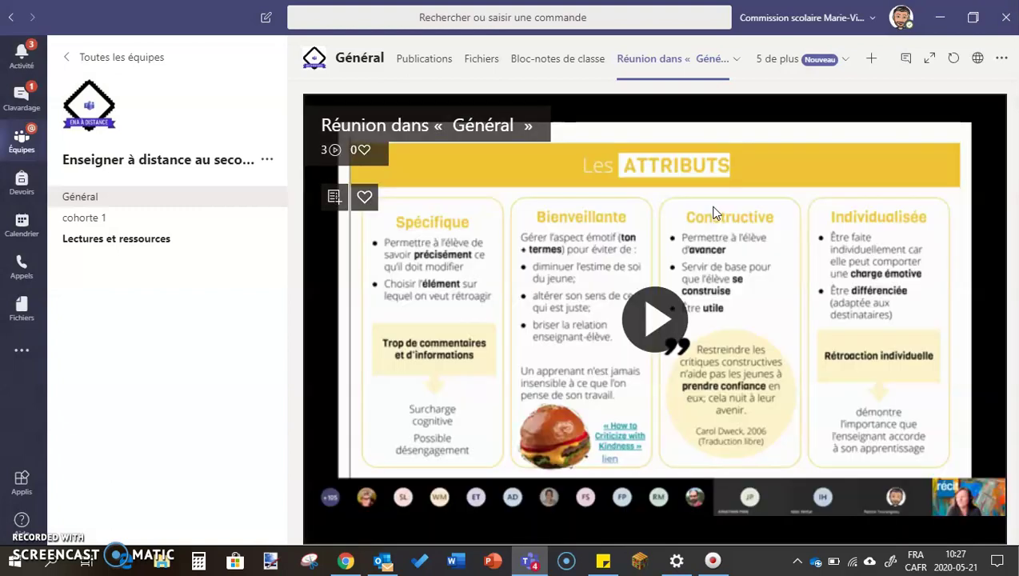
# Step: Delete the Réunion dans « Général » tab from the Général channel
pyautogui.click(735, 60)
pyautogui.click(664, 154)
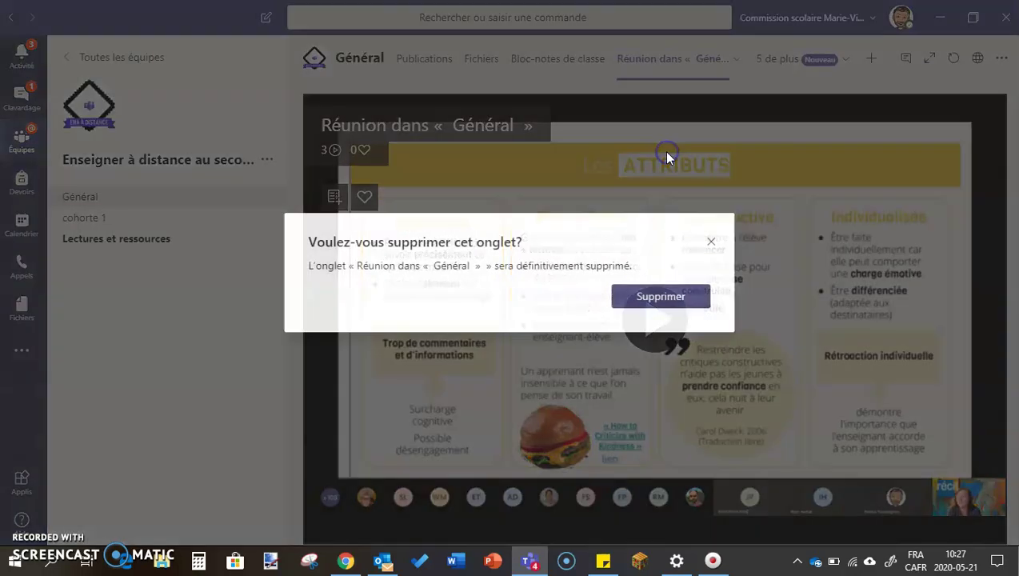
pyautogui.click(652, 298)
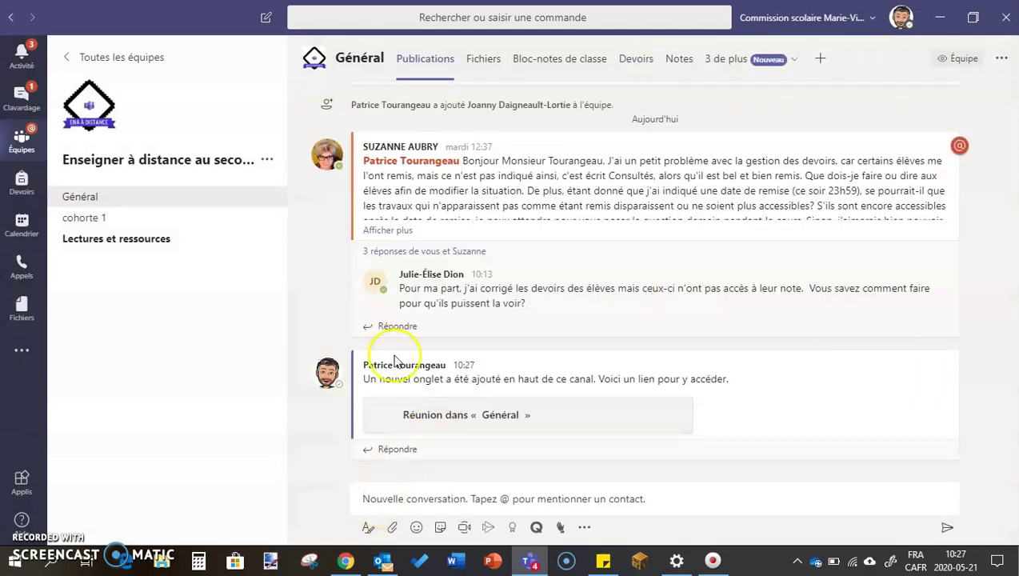
# Step: Paste the Stream video link into a new message, remove its preview card, then cut the link out
pyautogui.click(373, 498)
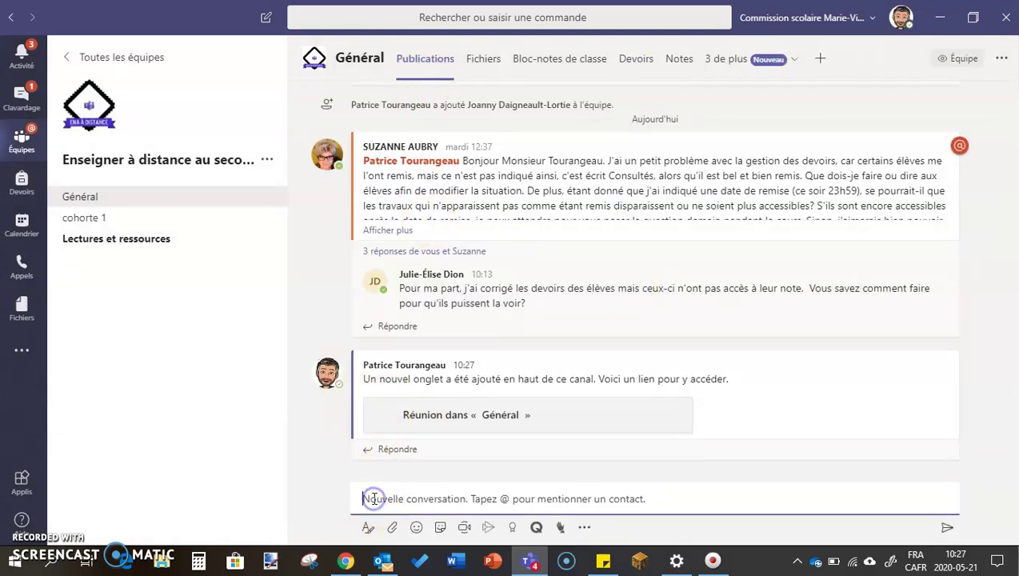
pyautogui.write('https://web.microsoftstream.com/video/9c645a18-18ea-41c6-a1ae-f2343dd0aa12')
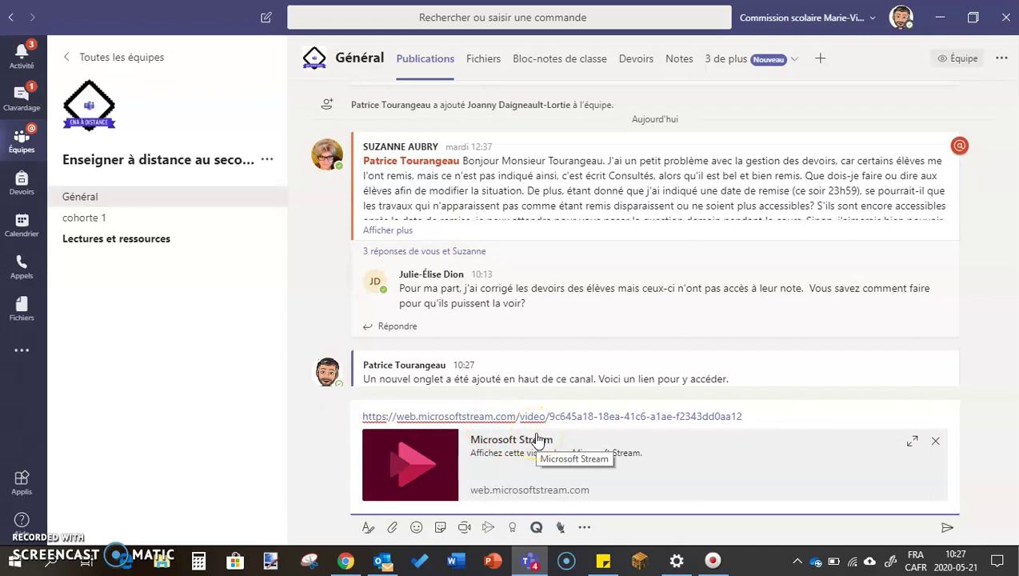
pyautogui.click(771, 412)
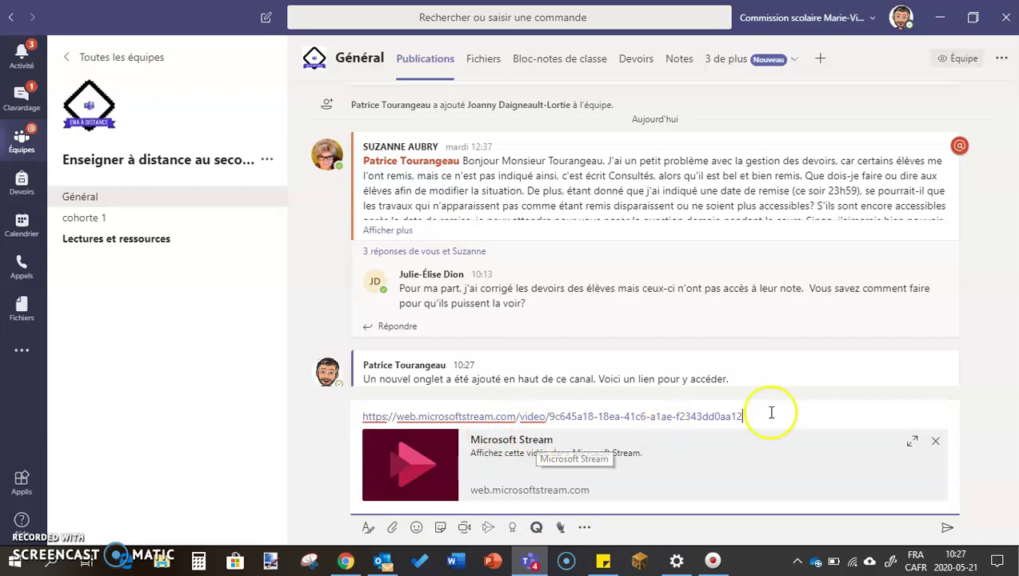
pyautogui.click(935, 445)
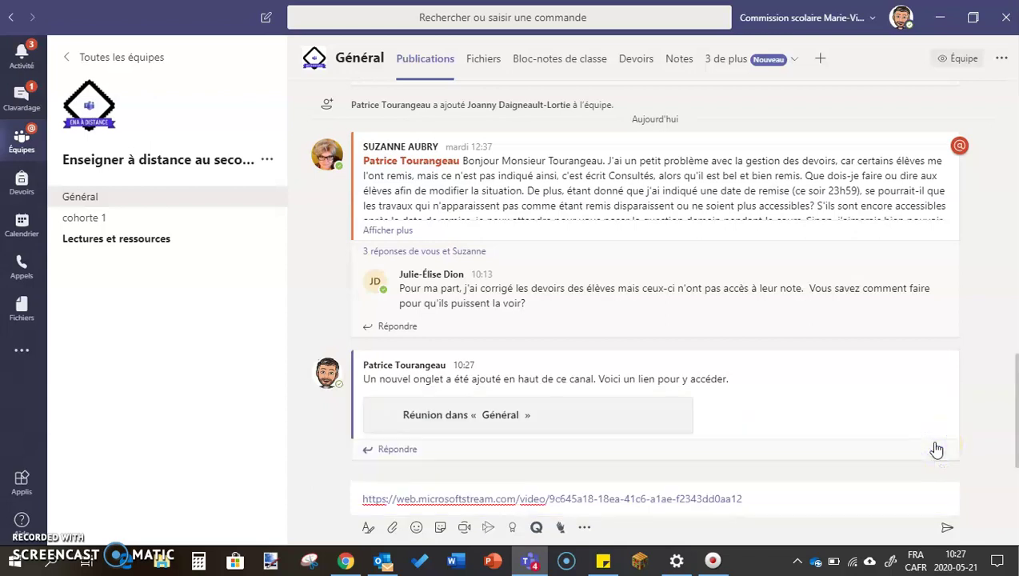
pyautogui.moveTo(798, 490); pyautogui.dragTo(254, 511)
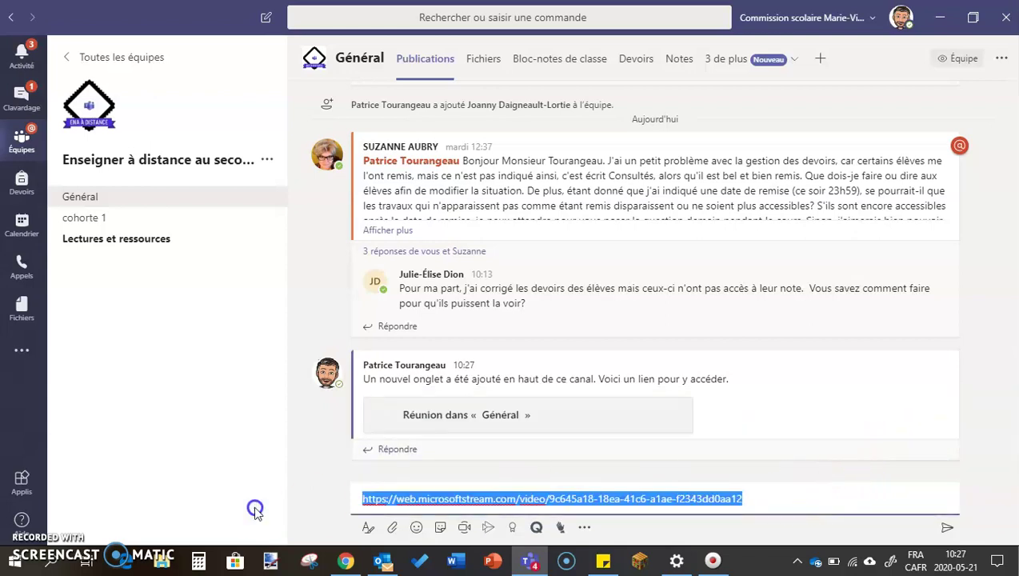
pyautogui.hotkey('ctrl', 'x')
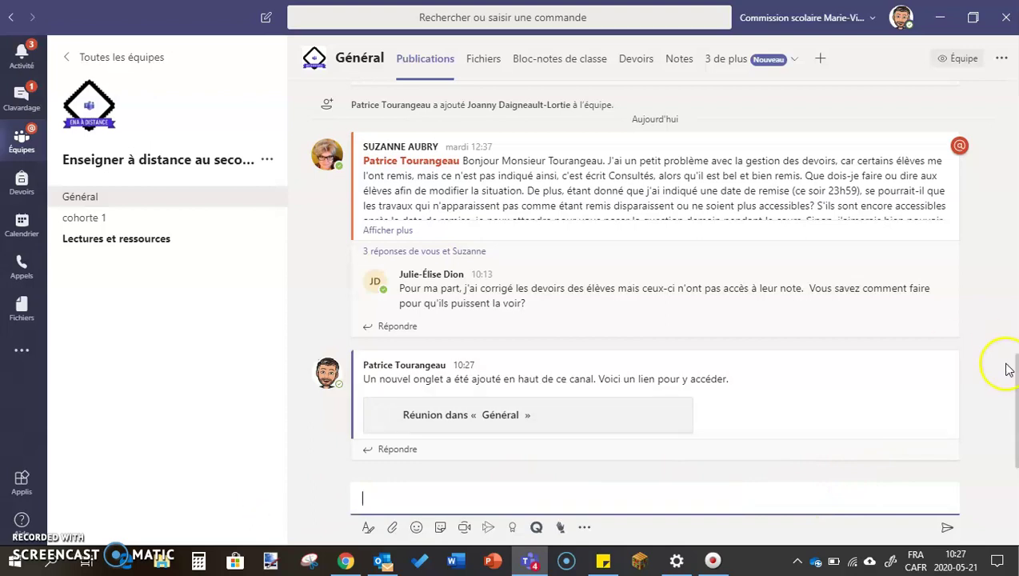
# Step: Expand all replies in the rencontre 3 thread
pyautogui.scroll(3, 1012, 288)
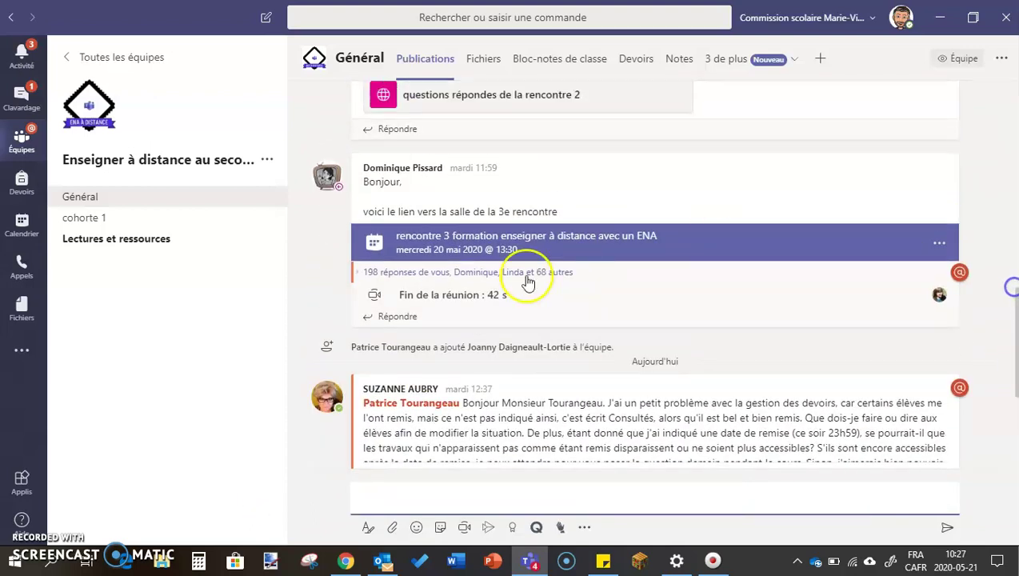
pyautogui.moveTo(461, 287)
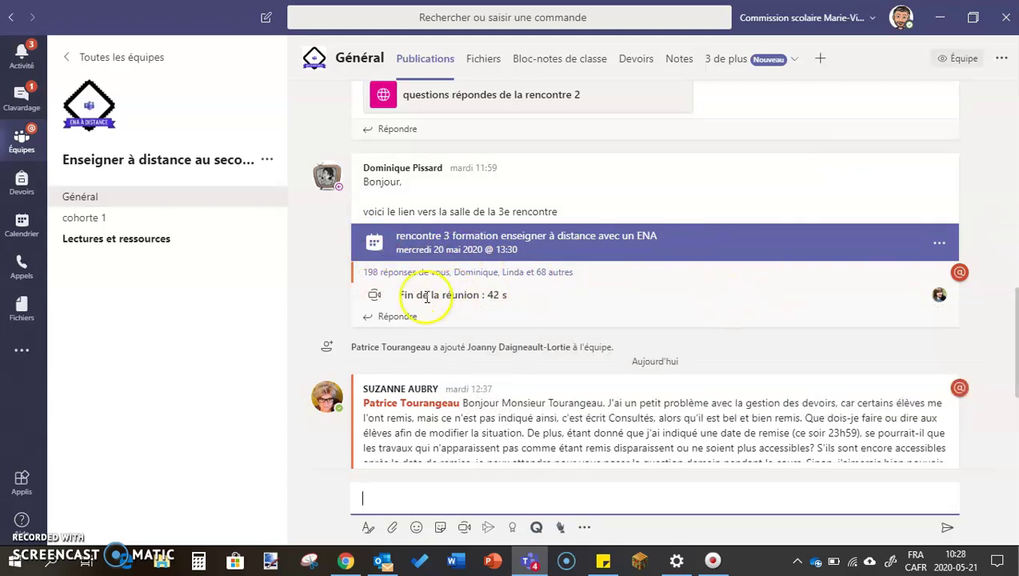
pyautogui.click(386, 273)
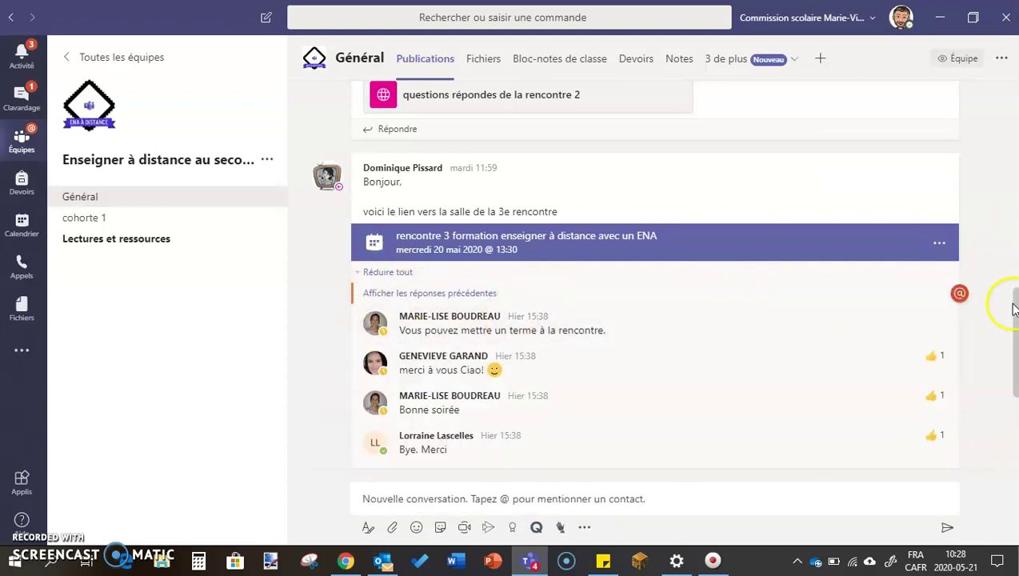
pyautogui.scroll(-5, 742, 278)
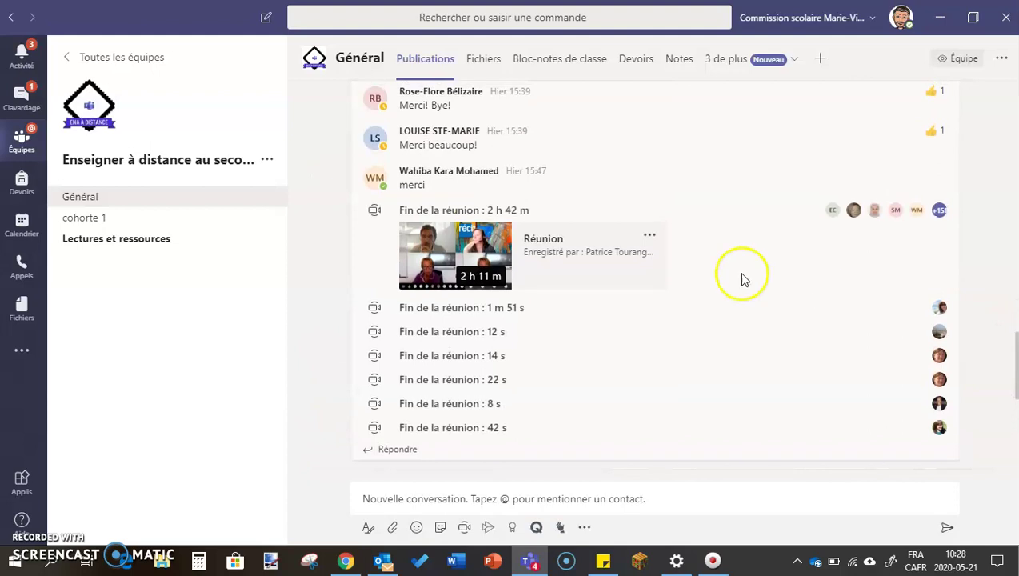
# Step: From the Réunion recording's Partager options, choose Gérer les autorisations dans Microsoft Stream
pyautogui.click(649, 235)
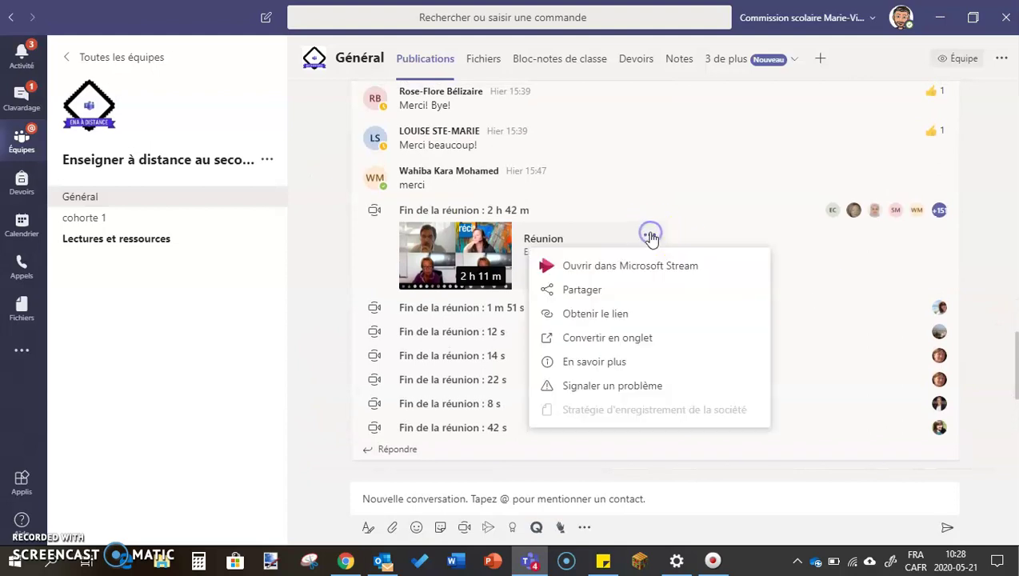
pyautogui.click(582, 290)
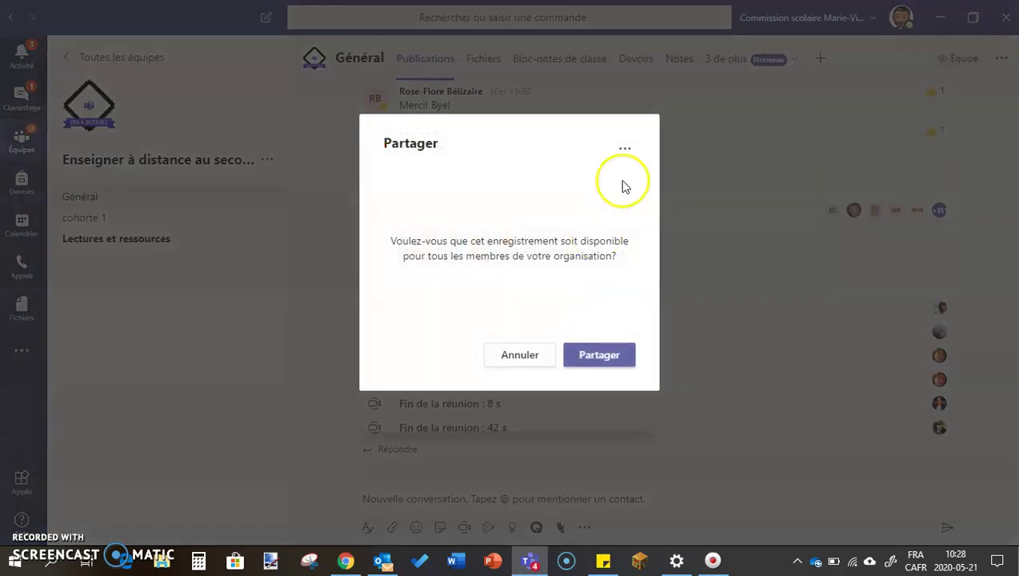
pyautogui.click(623, 150)
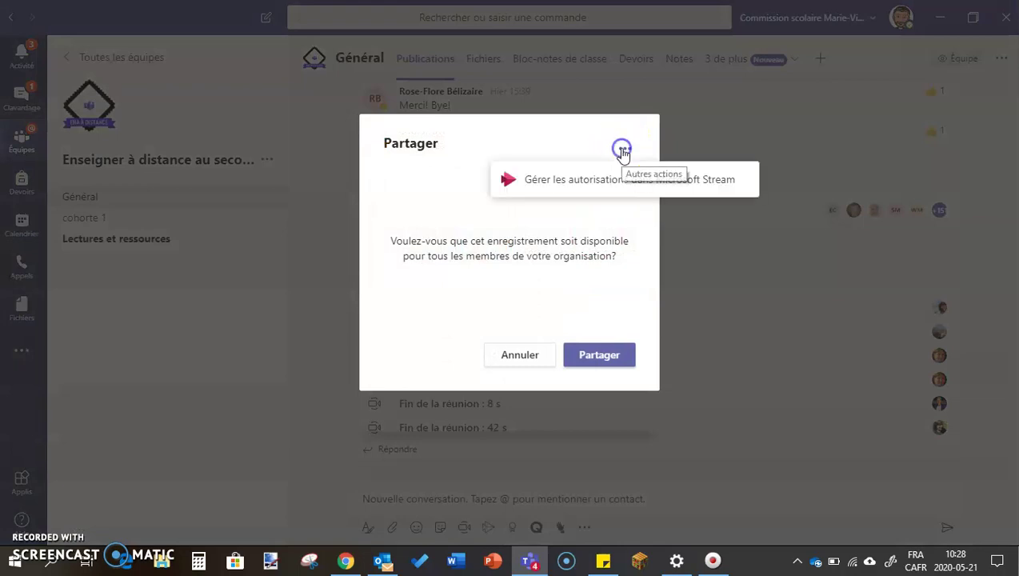
pyautogui.click(583, 188)
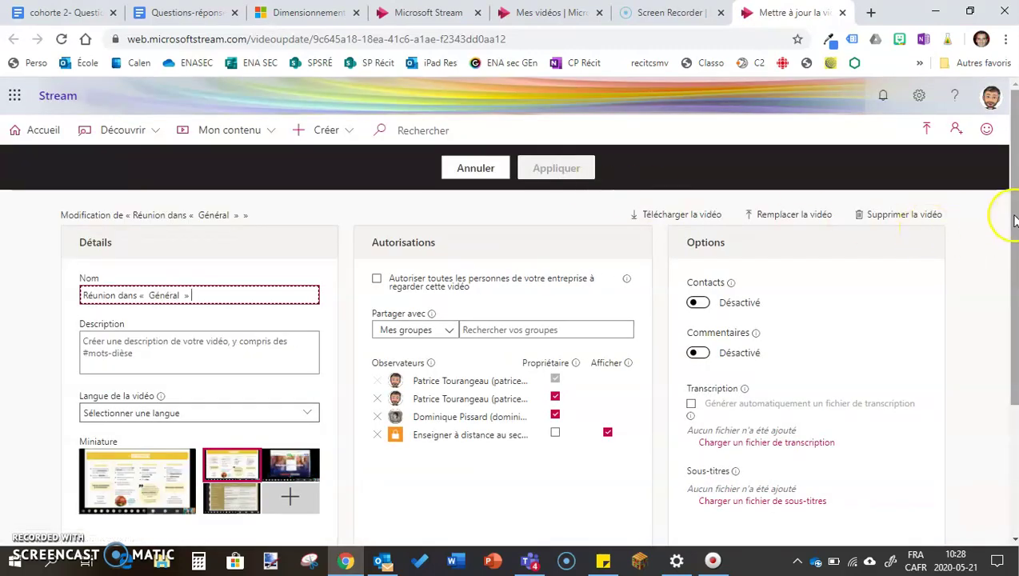
# Step: Open the Office 365 app launcher, browse its app list and close it
pyautogui.moveTo(1014, 220)
pyautogui.mouseDown()
pyautogui.moveTo(1014, 352)
pyautogui.moveTo(1013, 220)
pyautogui.mouseUp()
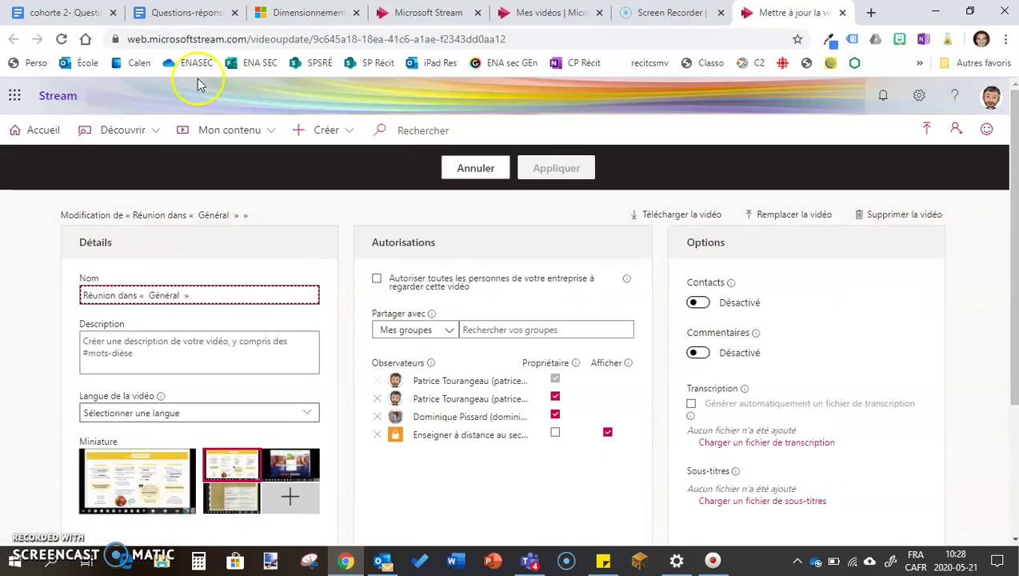
pyautogui.click(15, 96)
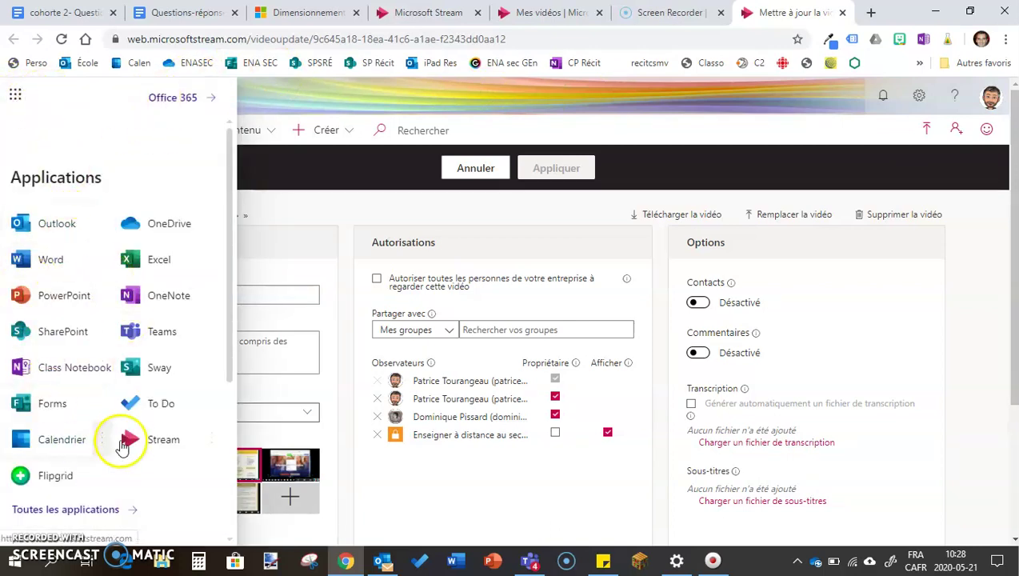
pyautogui.moveTo(227, 323); pyautogui.dragTo(226, 376)
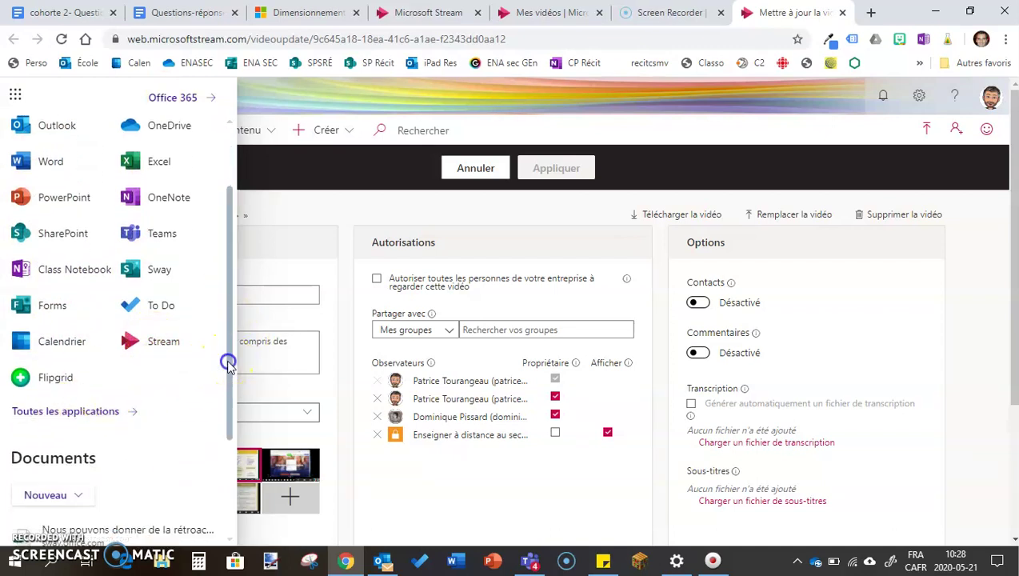
pyautogui.moveTo(225, 360); pyautogui.dragTo(223, 266)
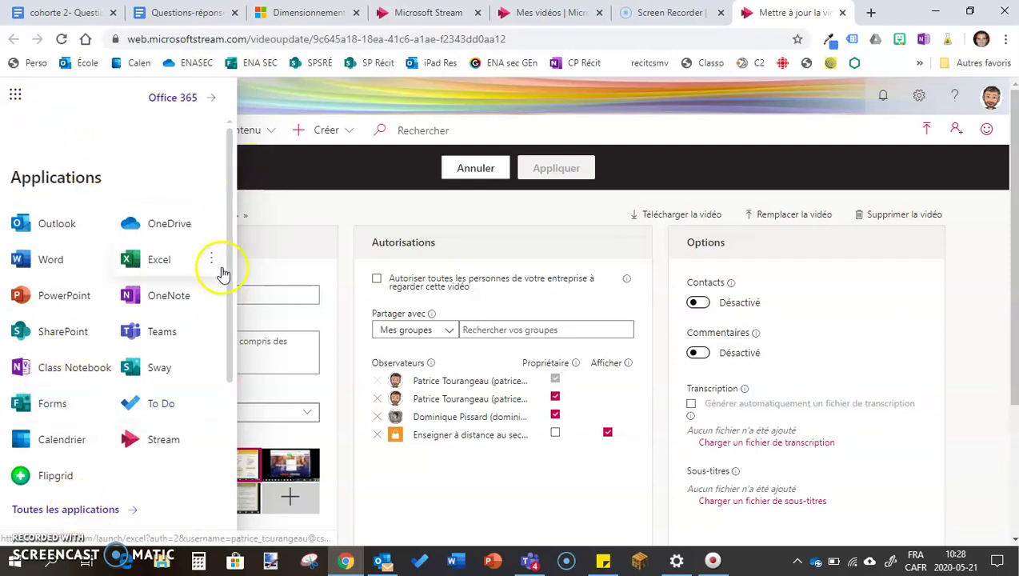
pyautogui.click(277, 194)
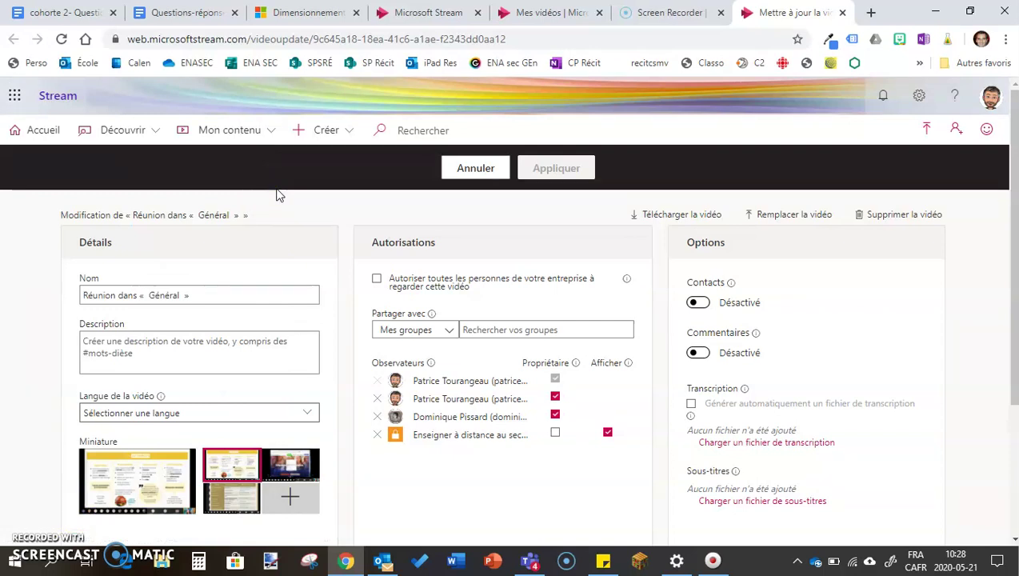
# Step: Scroll through the Détails, Autorisations and Options panels and dismiss the subtitle tooltip
pyautogui.click(567, 285)
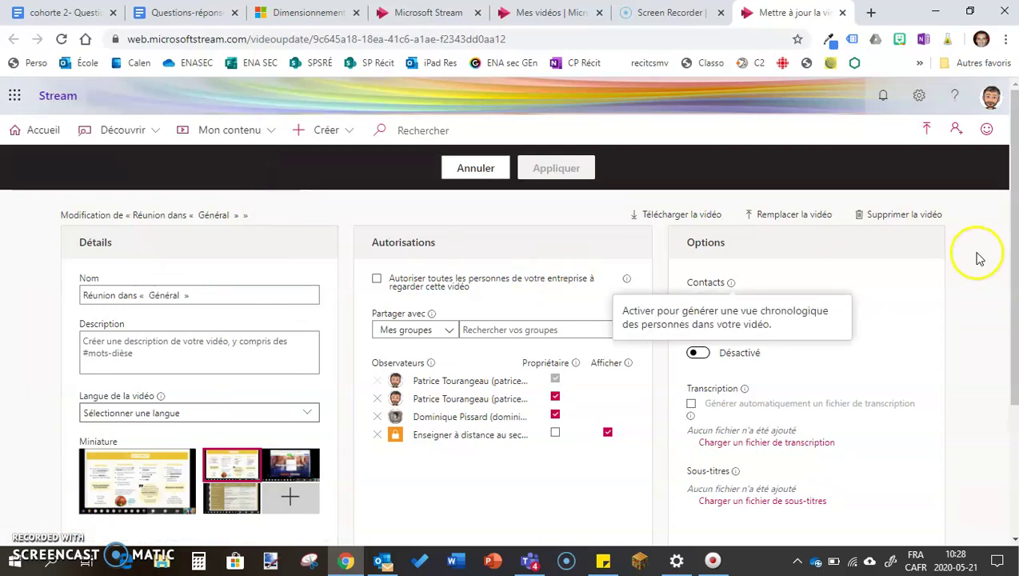
pyautogui.moveTo(1009, 254); pyautogui.dragTo(1014, 292)
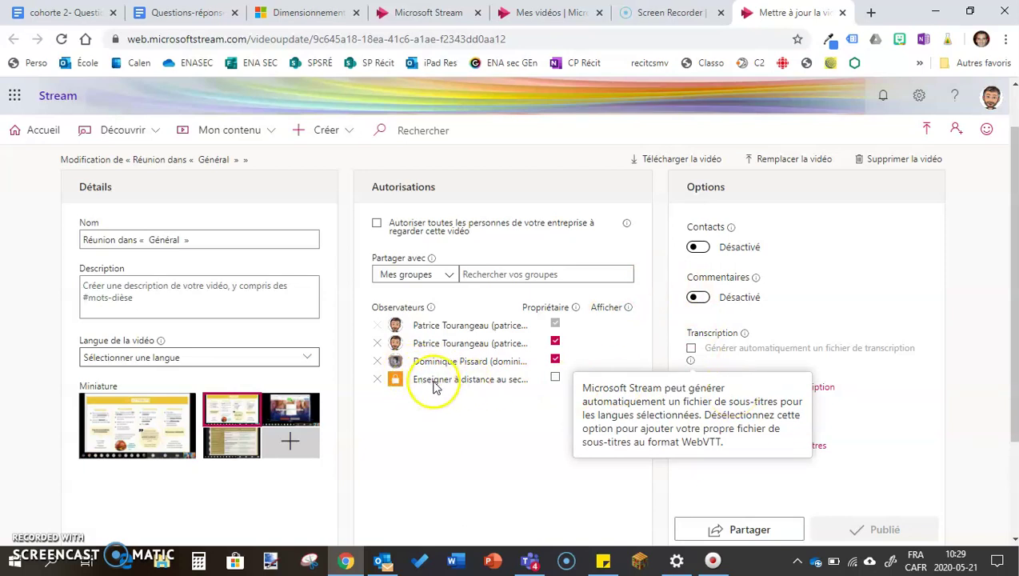
pyautogui.click(616, 345)
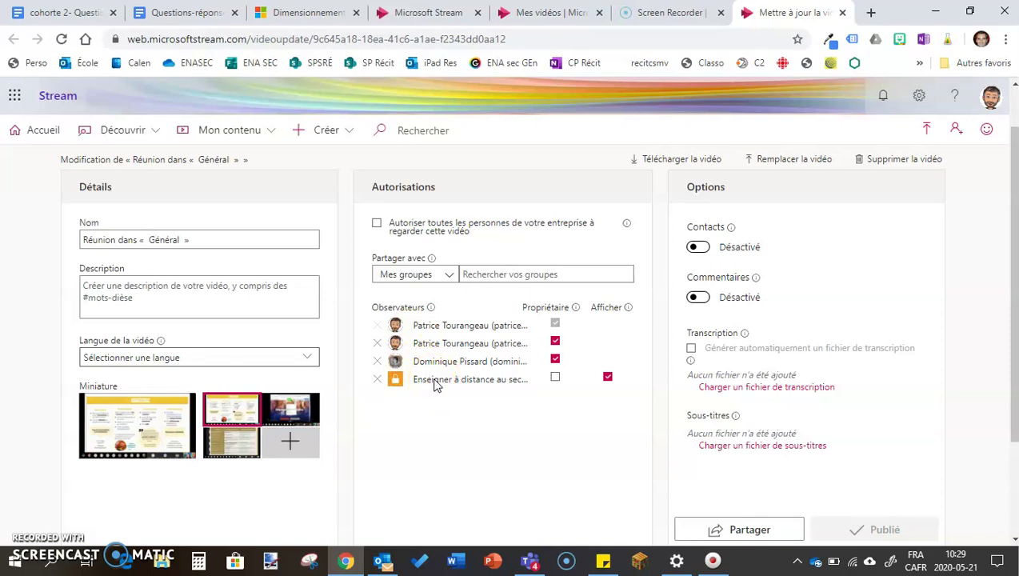
# Step: Set the video language to Français, rename it 'Cours de mathématique sur les fractions' and apply
pyautogui.click(259, 359)
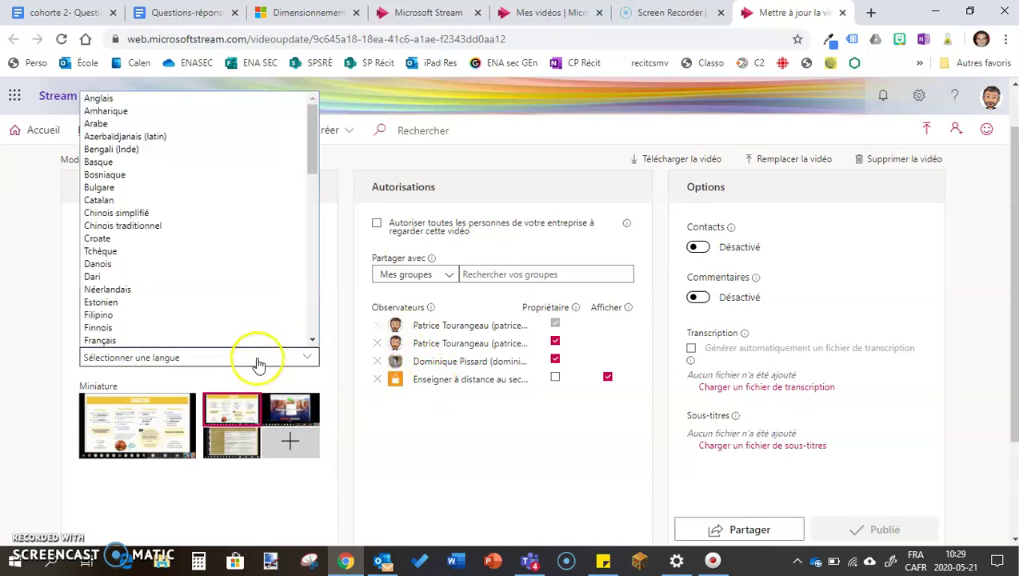
pyautogui.click(214, 341)
pyautogui.click(217, 237)
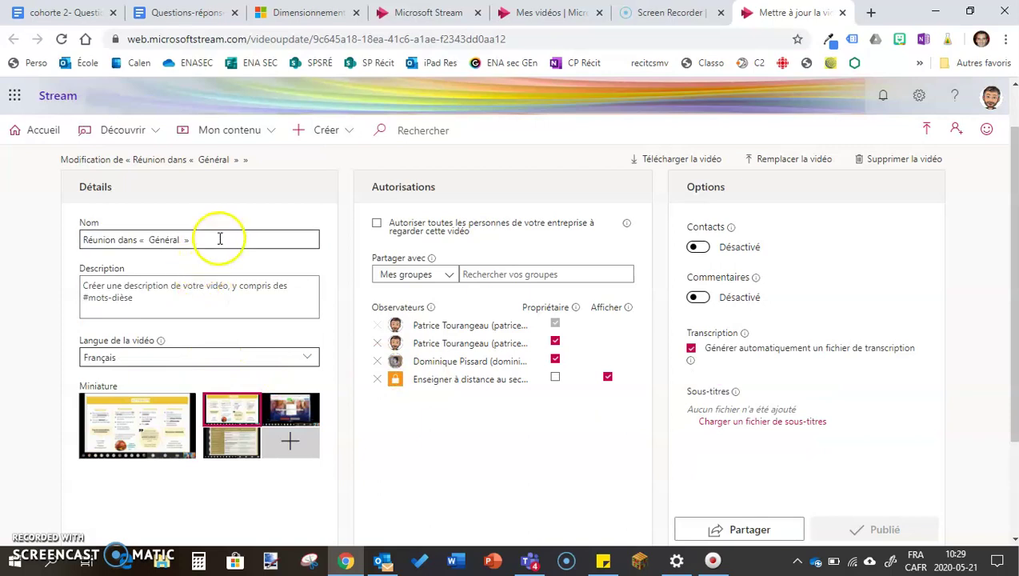
pyautogui.moveTo(218, 237); pyautogui.dragTo(60, 242)
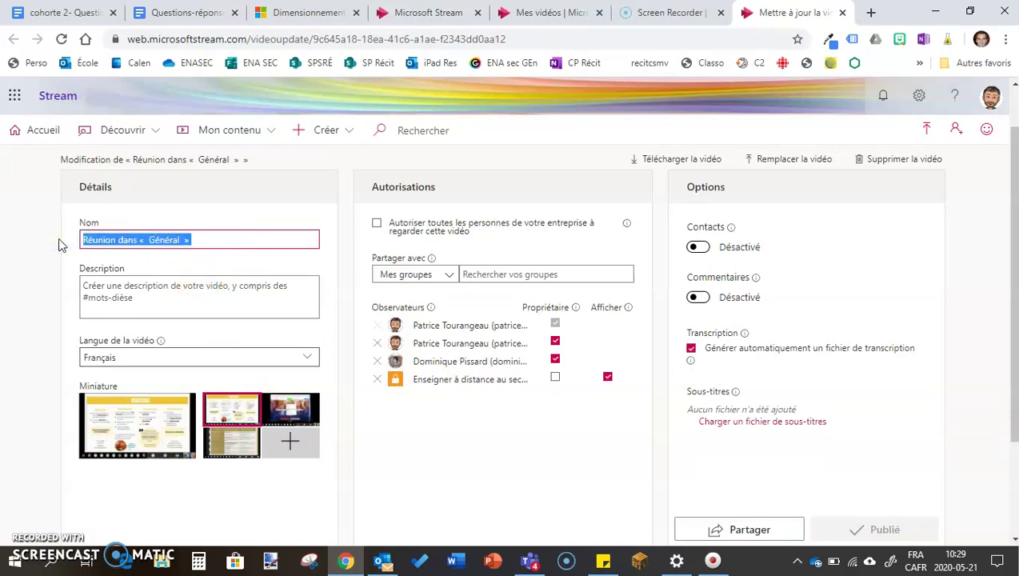
pyautogui.write('Cours de mathématique sur les fractions')
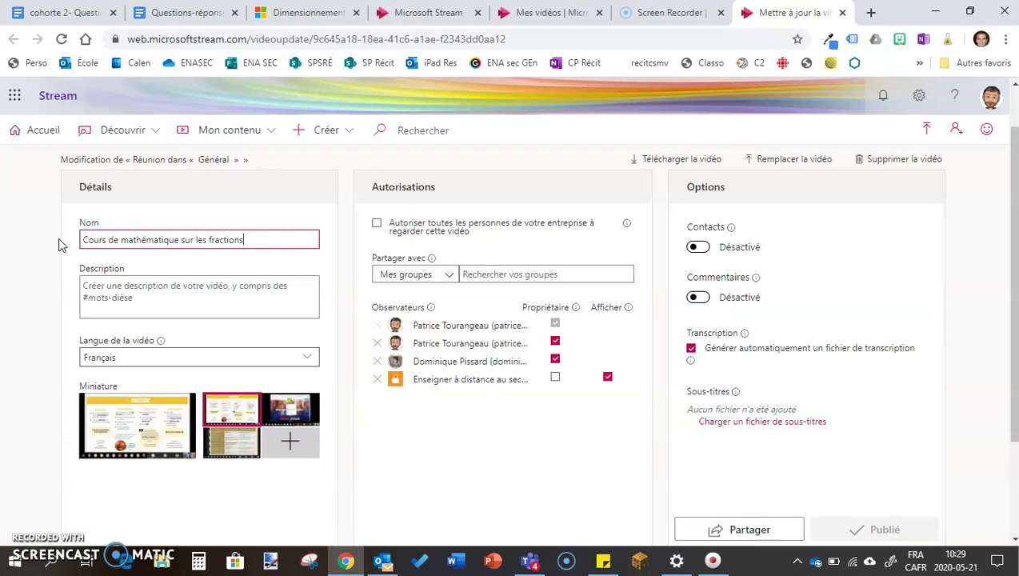
pyautogui.click(102, 285)
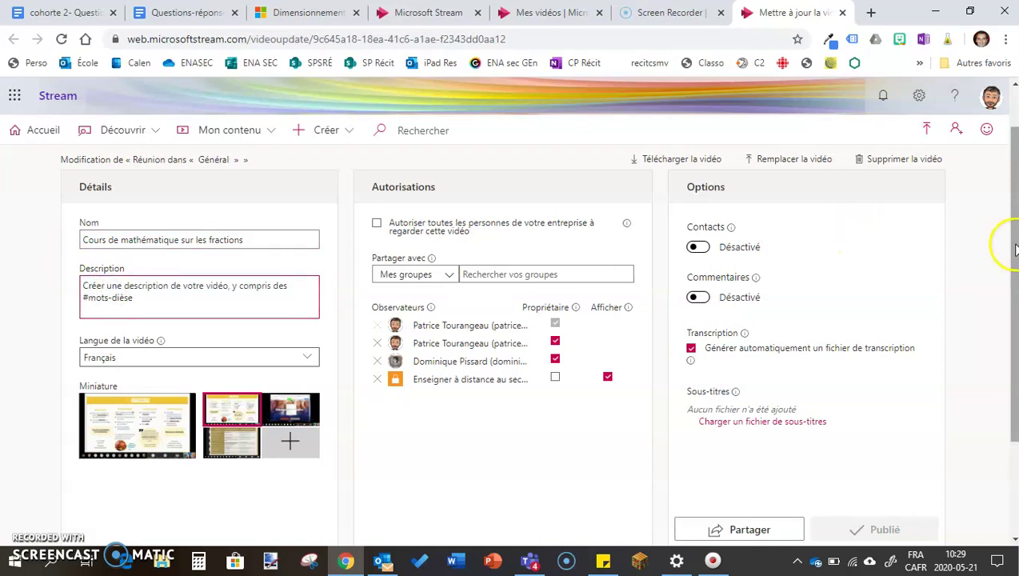
pyautogui.moveTo(1012, 240); pyautogui.dragTo(1014, 192)
pyautogui.click(577, 171)
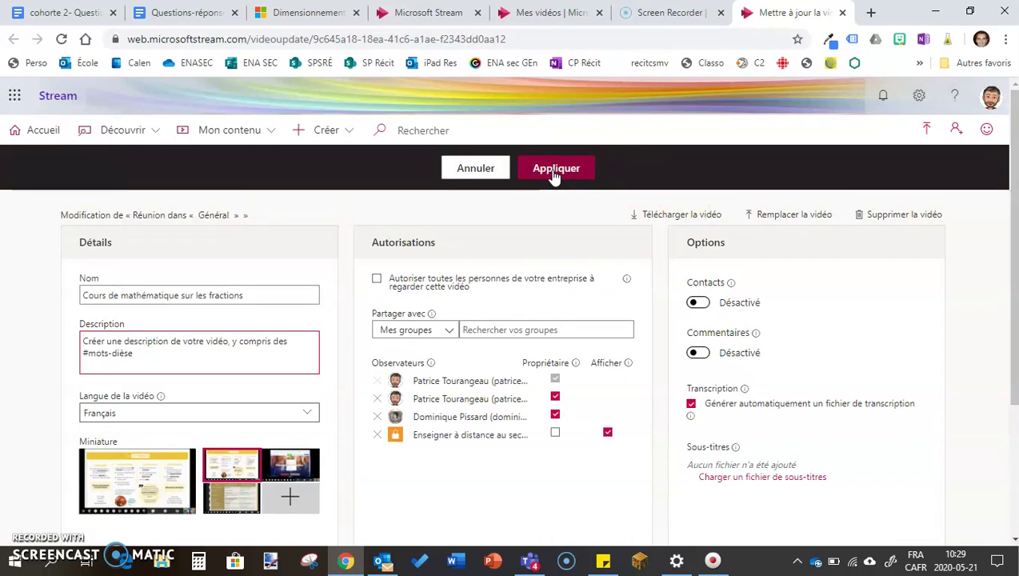
# Step: Review the automatic transcription explanation, dismiss the subtitle information box and keep transcription on
pyautogui.click(696, 404)
pyautogui.moveTo(763, 409)
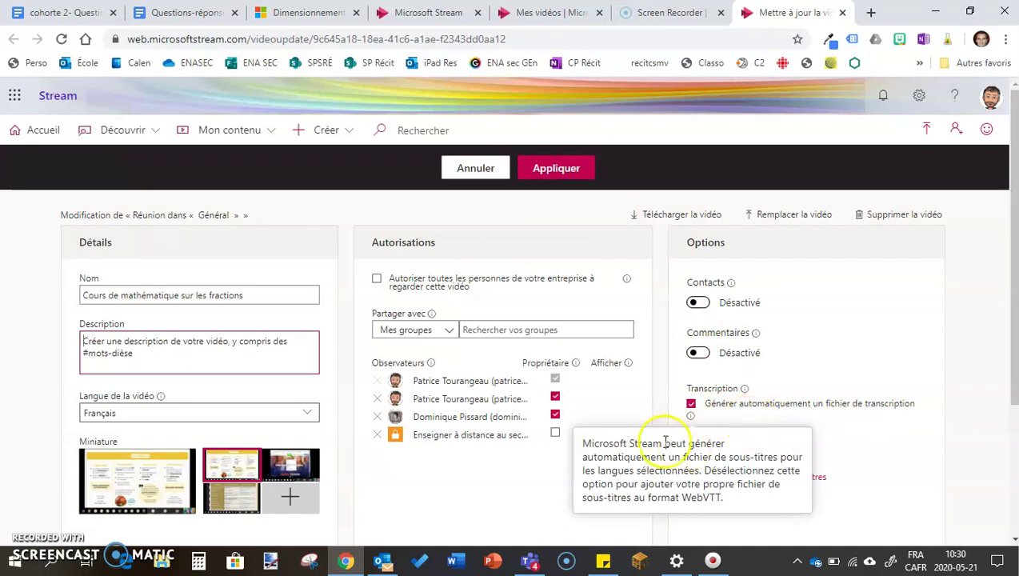
pyautogui.click(654, 365)
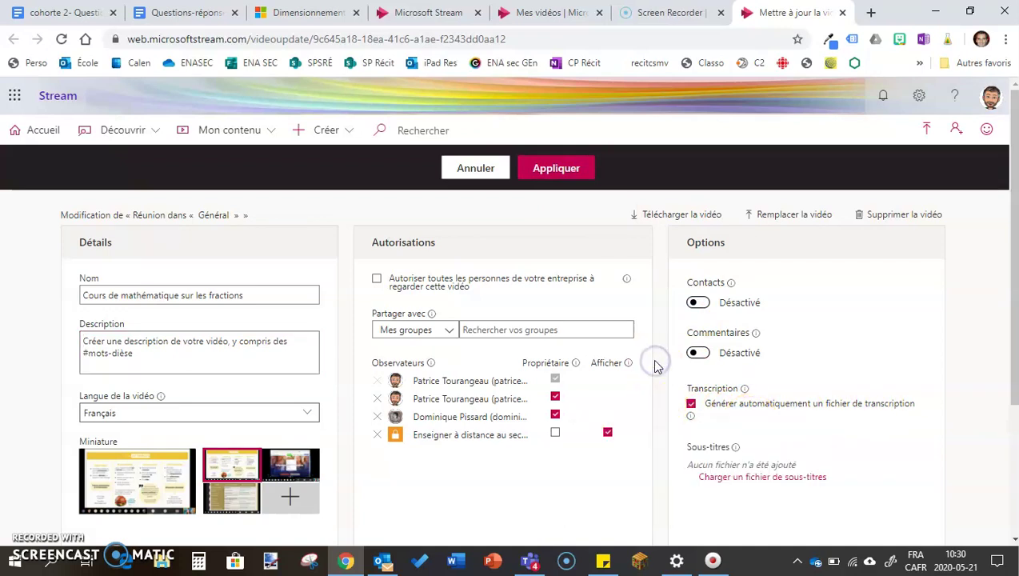
pyautogui.click(692, 404)
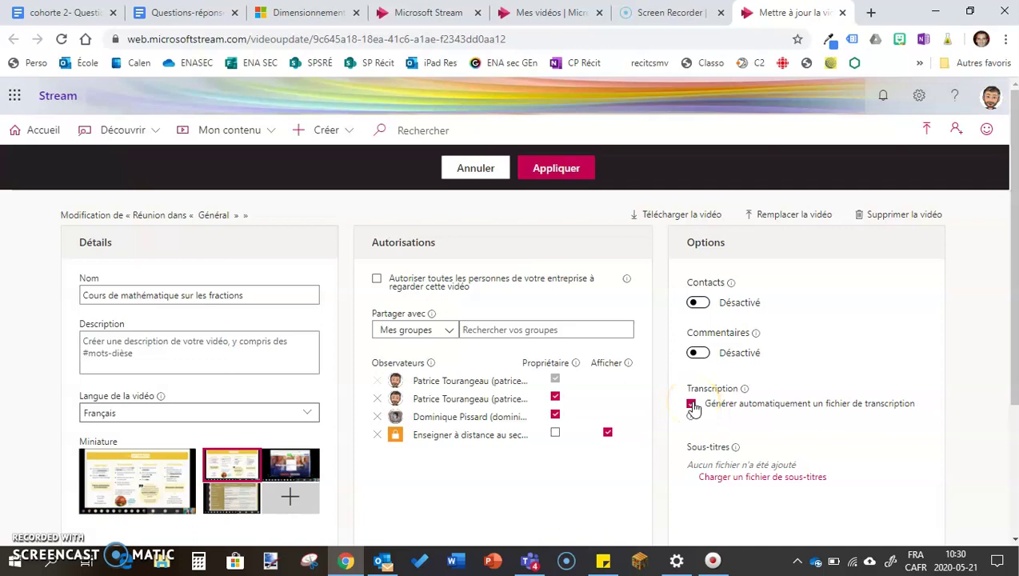
pyautogui.click(690, 405)
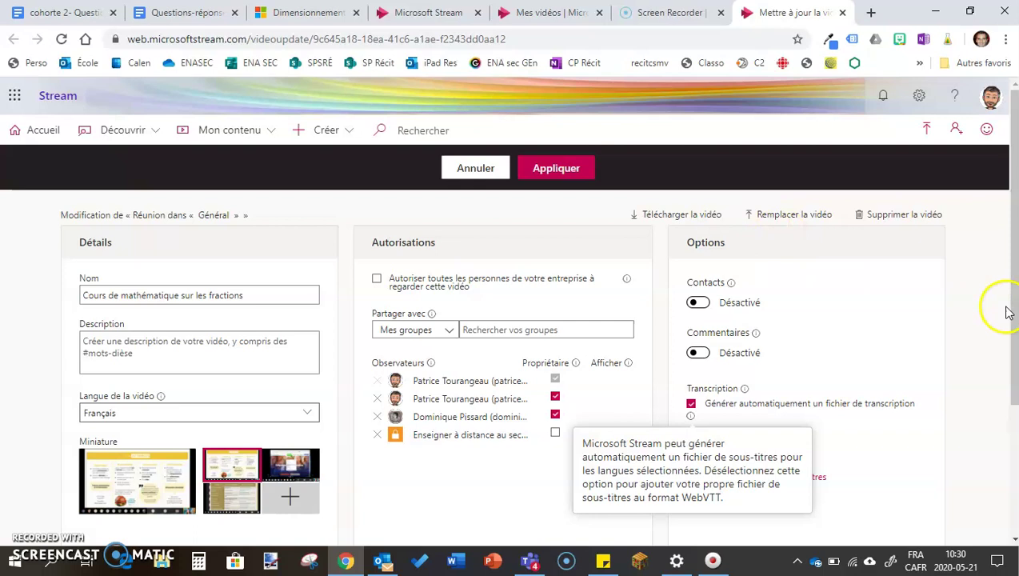
pyautogui.moveTo(1014, 272); pyautogui.dragTo(1014, 345)
pyautogui.click(698, 244)
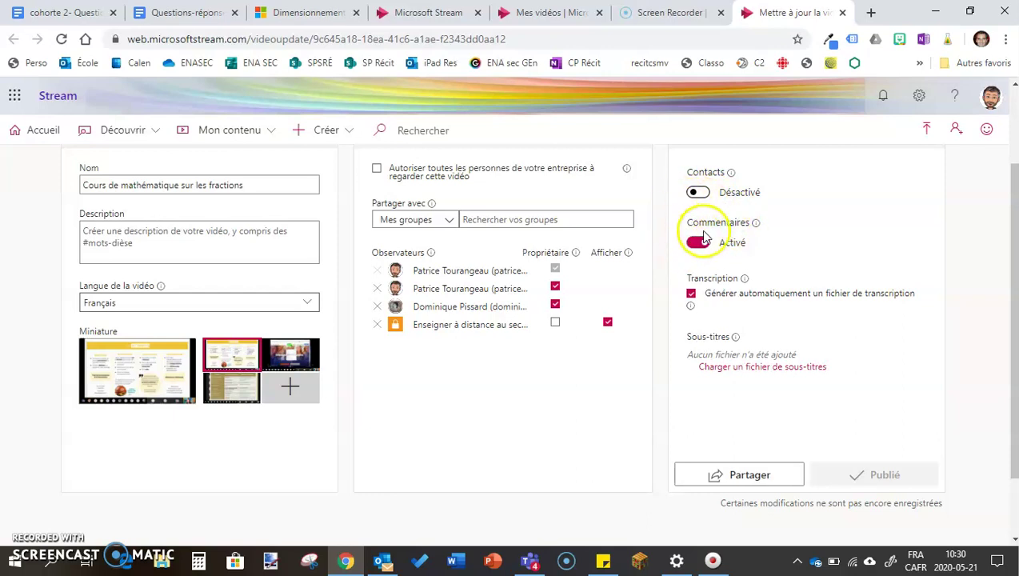
pyautogui.click(697, 243)
pyautogui.moveTo(1014, 262); pyautogui.dragTo(1012, 192)
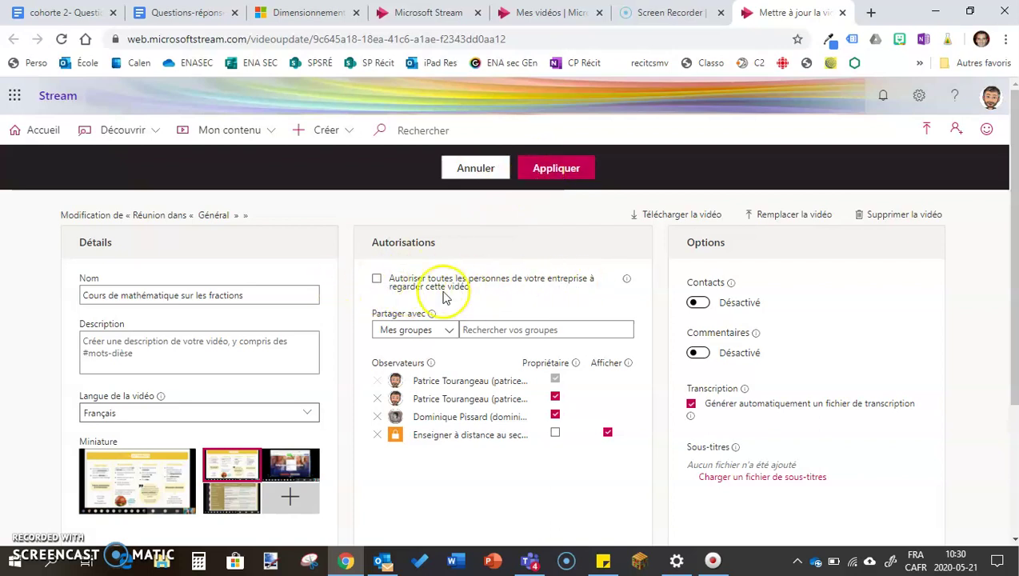
# Step: Grant then withdraw company-wide viewing access, confirming the removal with Oui
pyautogui.click(375, 280)
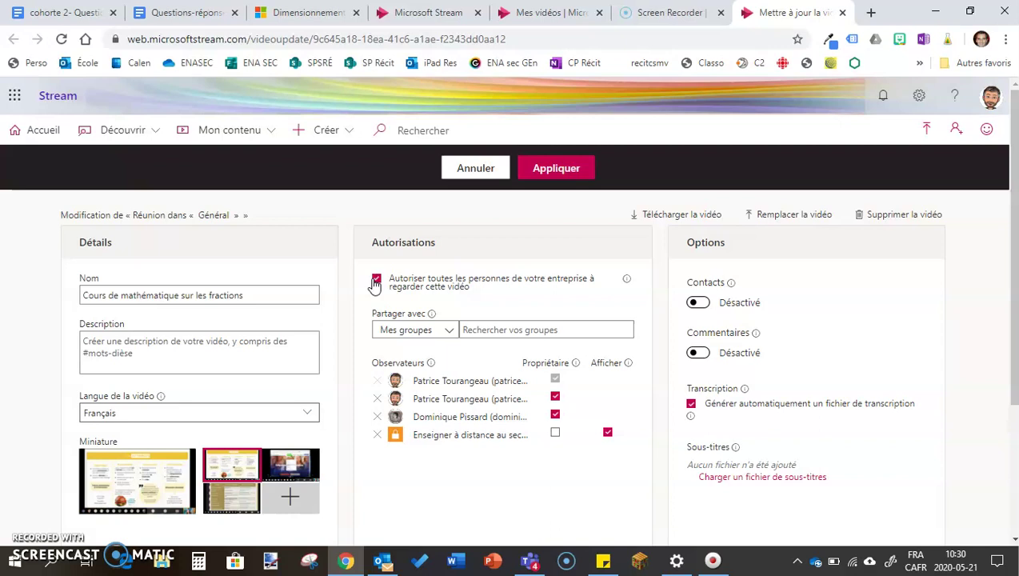
pyautogui.click(376, 280)
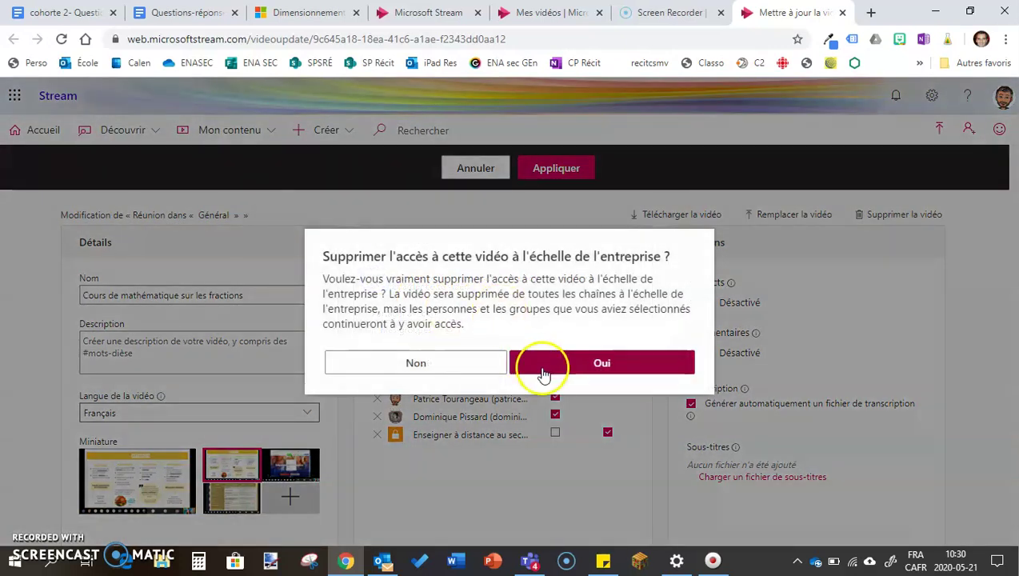
pyautogui.click(537, 370)
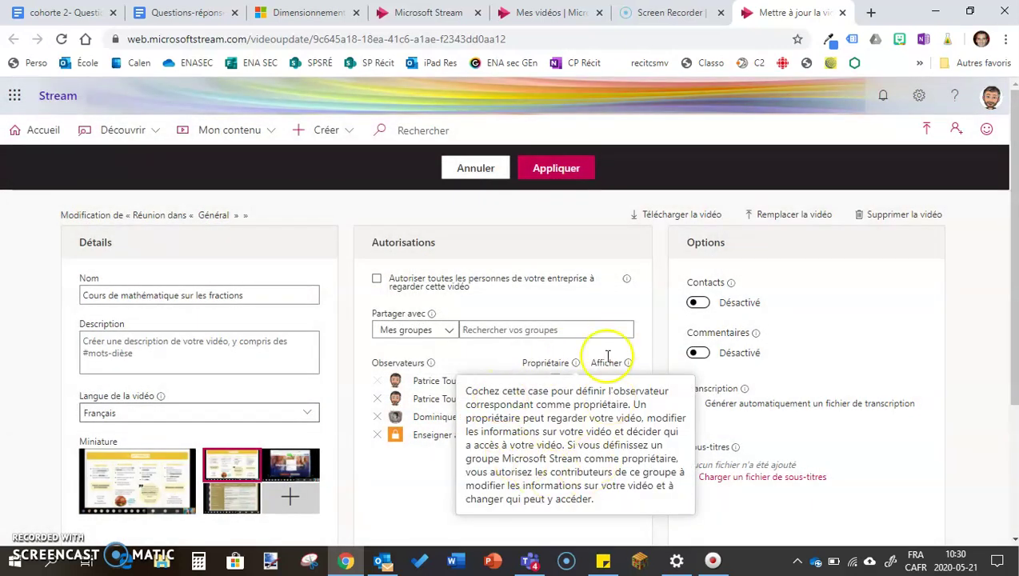
# Step: Check the Propriétaire tooltip and cancel out of the video editor with Annuler
pyautogui.click(626, 275)
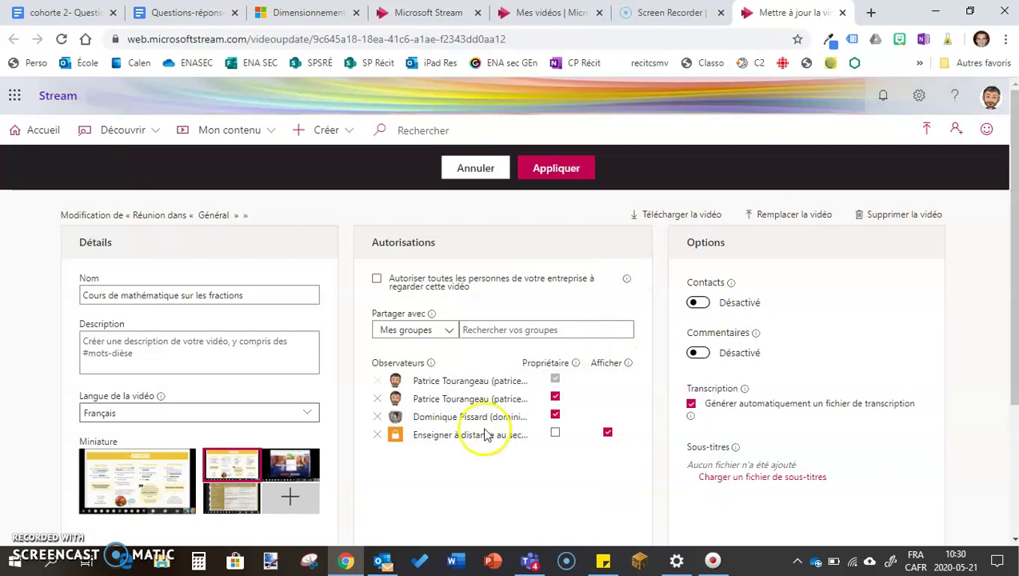
pyautogui.moveTo(574, 363)
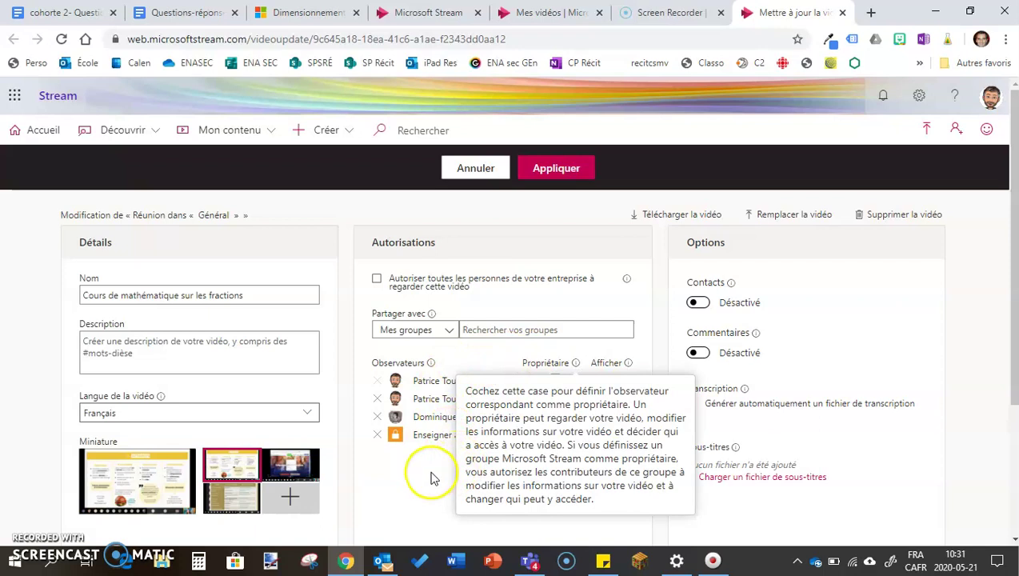
pyautogui.moveTo(1013, 270); pyautogui.dragTo(1009, 192)
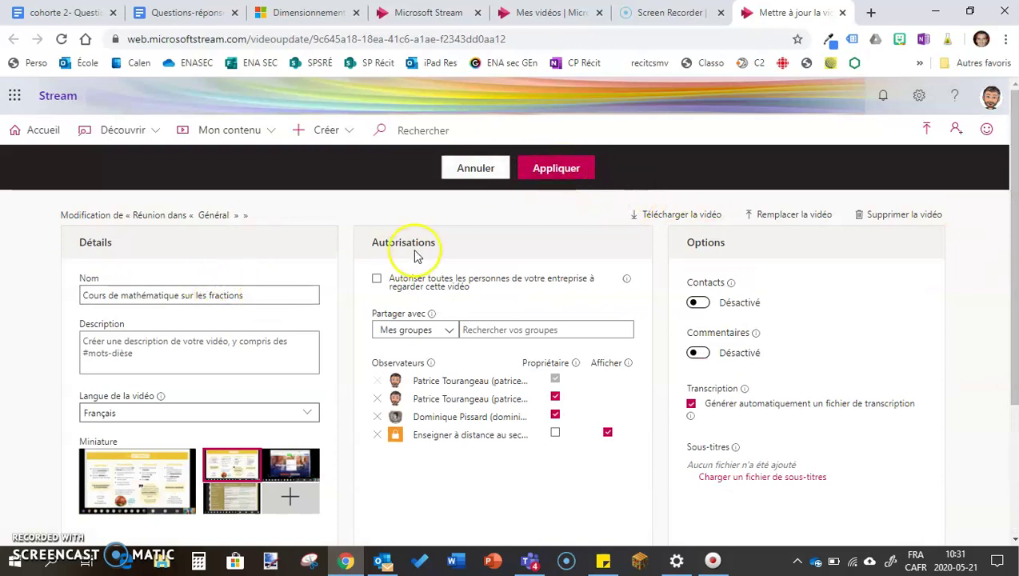
pyautogui.click(471, 169)
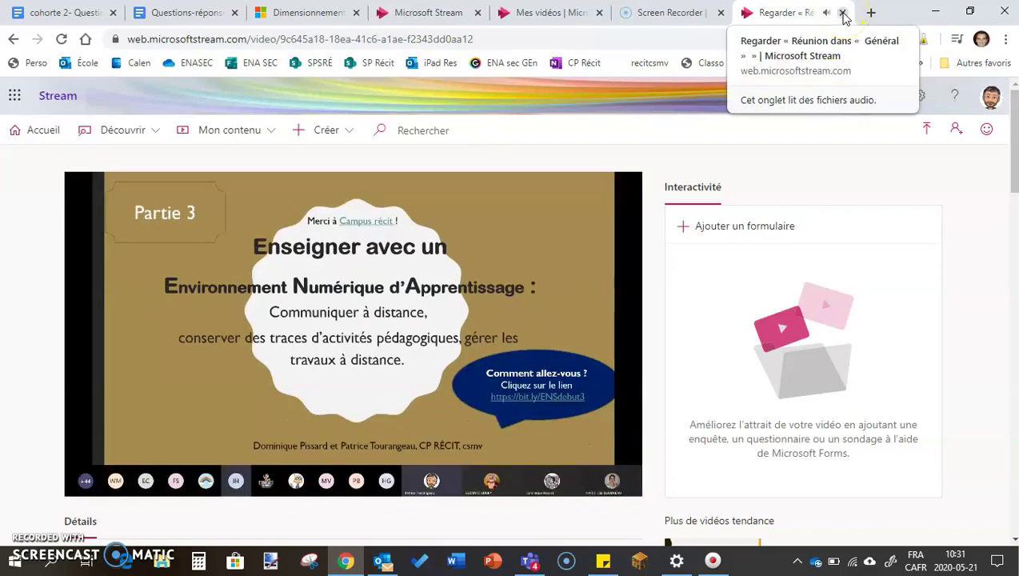
# Step: Close the Stream tab, return to Teams and dismiss the Partager dialog
pyautogui.click(842, 13)
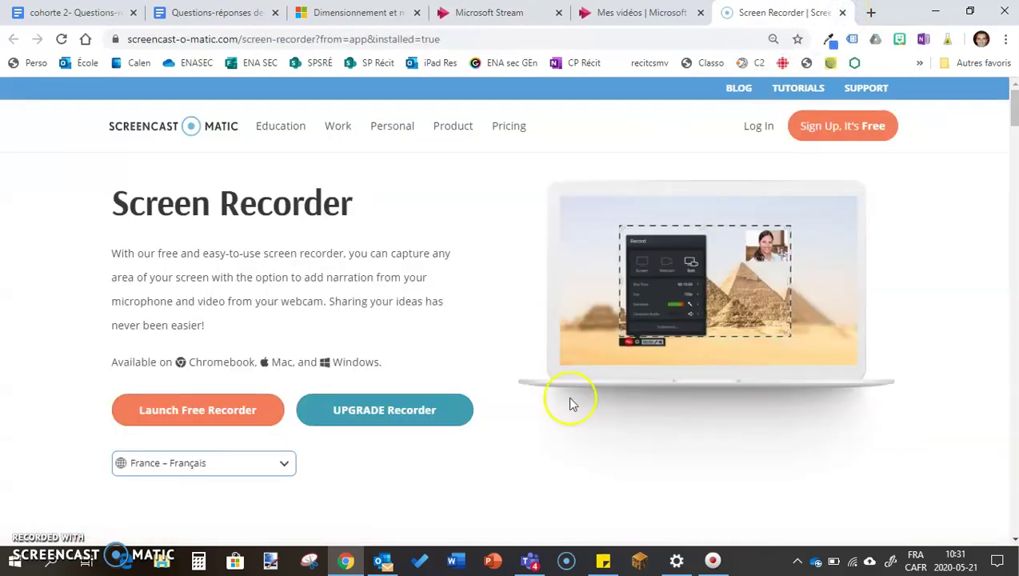
pyautogui.click(530, 562)
pyautogui.click(523, 362)
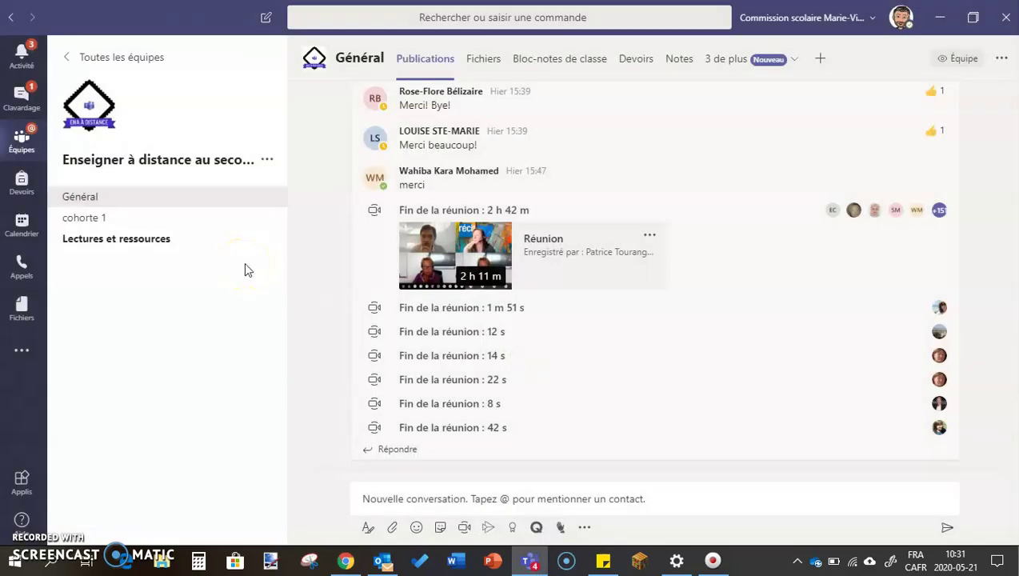
# Step: Open the math videoconference conversation from the Clavardage list
pyautogui.click(22, 96)
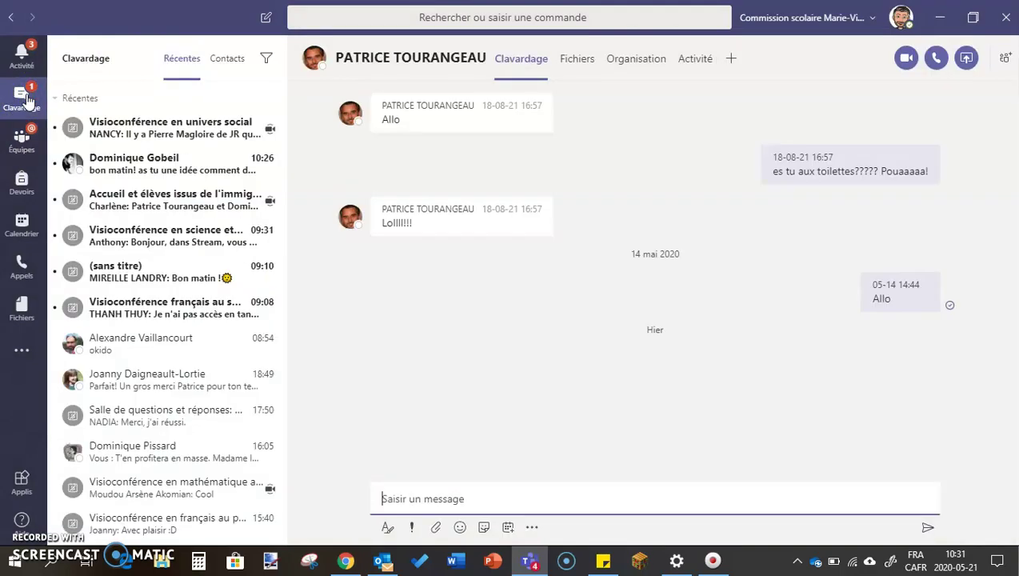
pyautogui.click(147, 175)
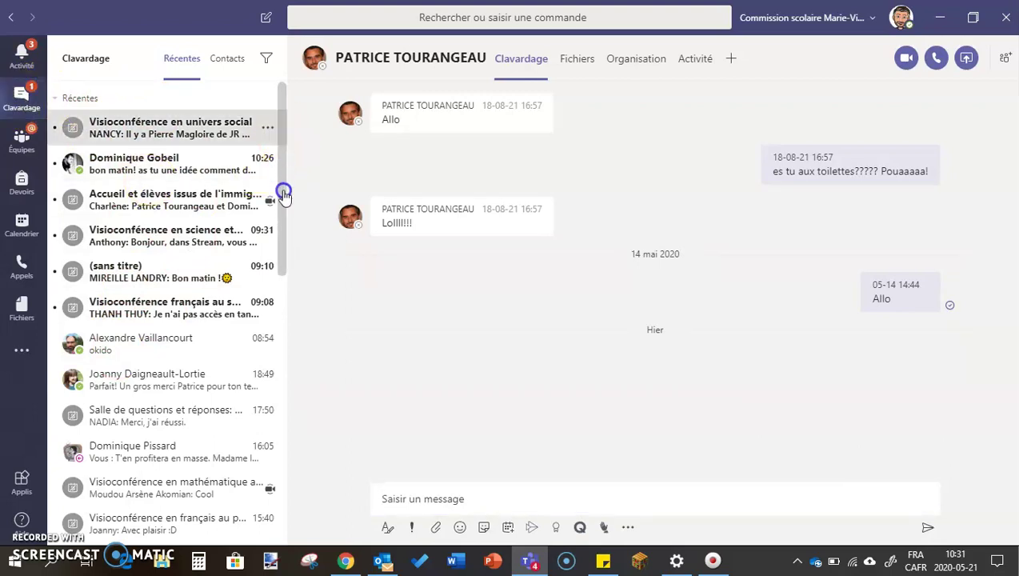
pyautogui.scroll(-3, 282, 216)
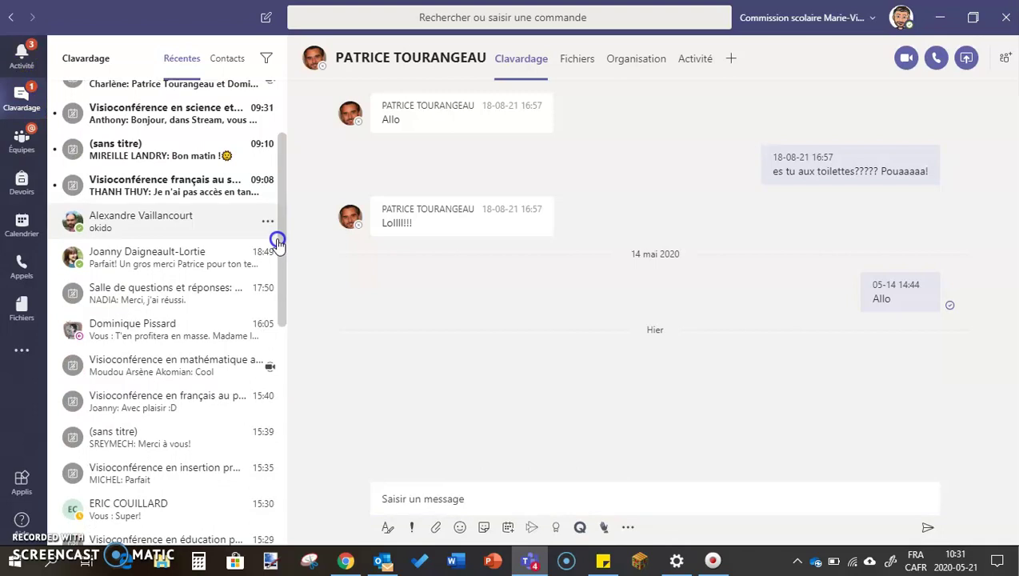
pyautogui.scroll(-1, 276, 250)
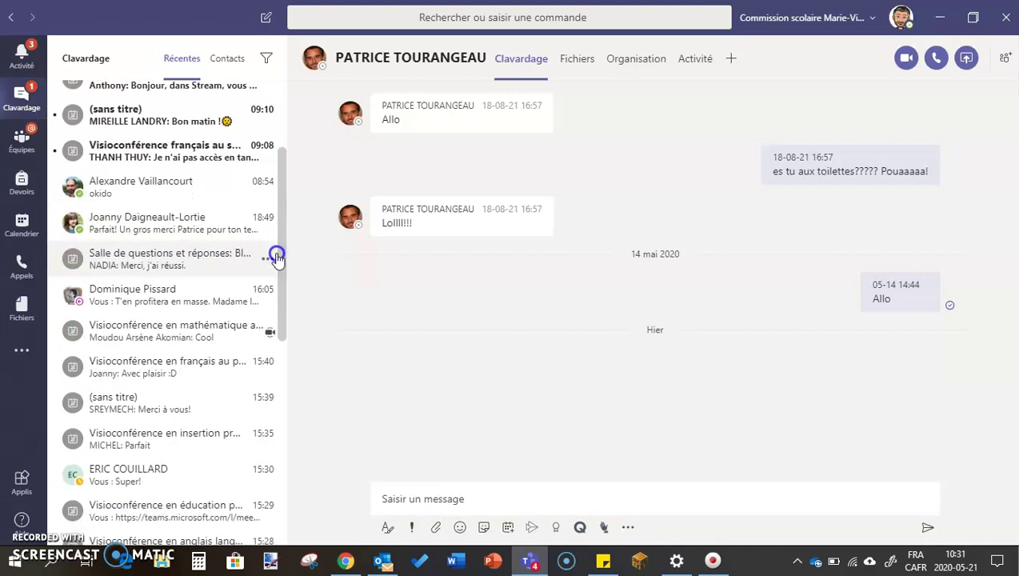
pyautogui.click(180, 334)
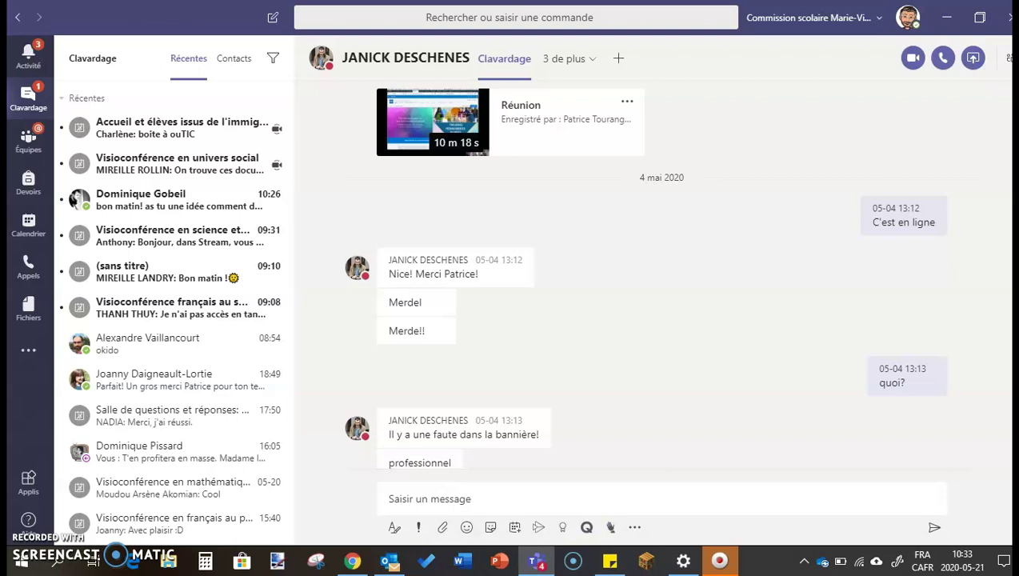
pyautogui.click(26, 96)
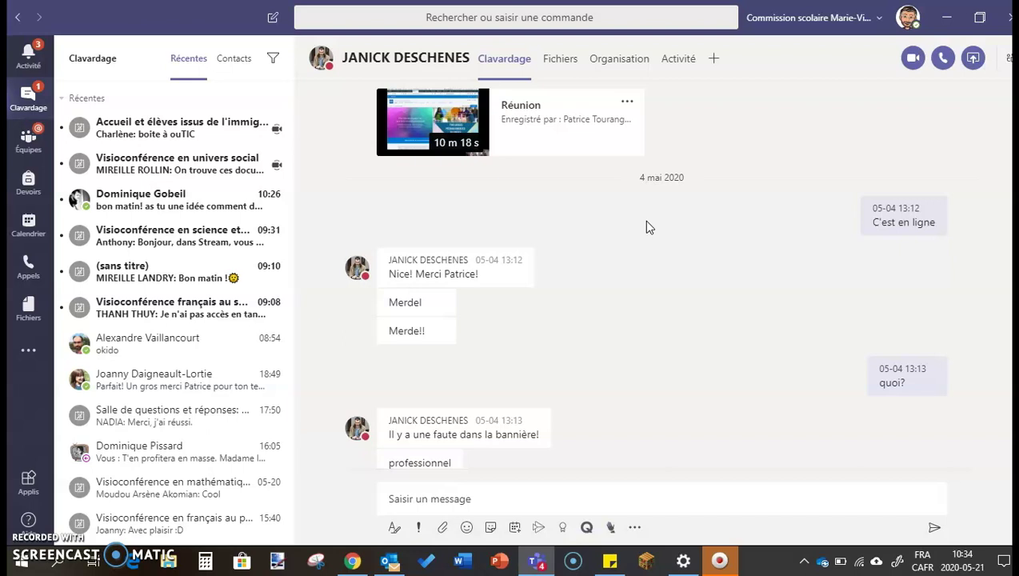
pyautogui.click(23, 218)
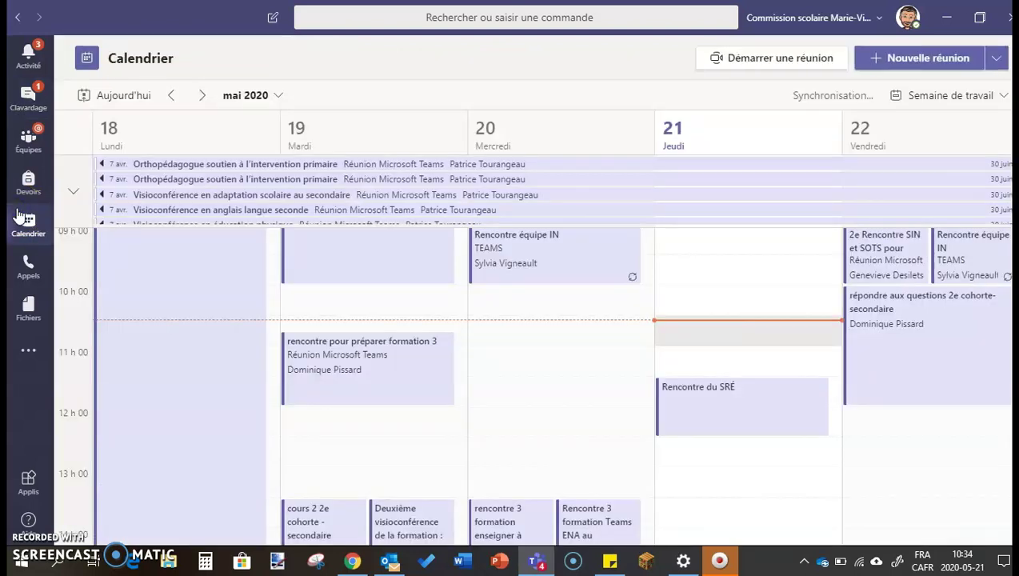
pyautogui.click(29, 98)
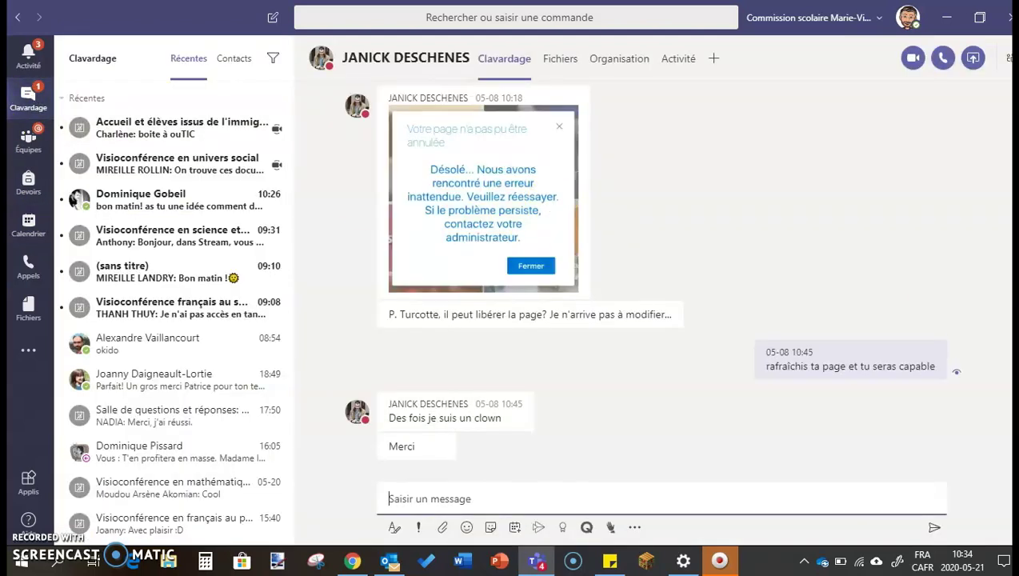
pyautogui.scroll(10, 662, 279)
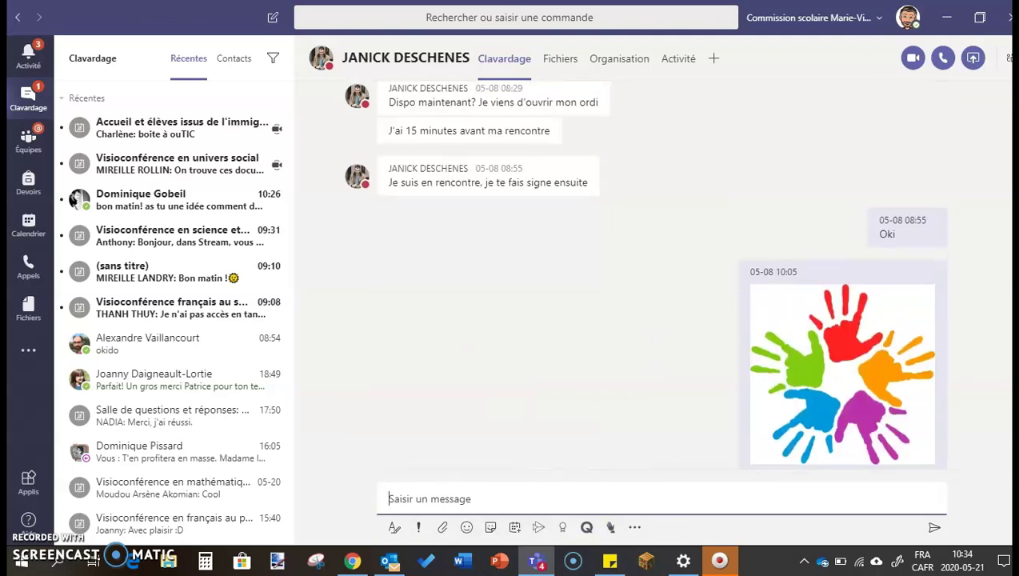
pyautogui.scroll(10, 661, 280)
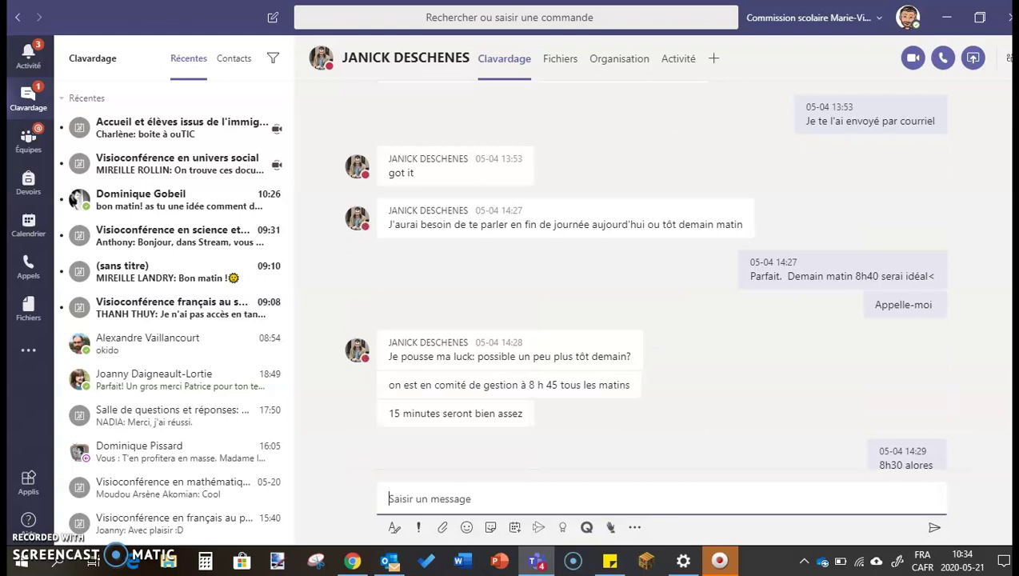
pyautogui.scroll(5, 661, 280)
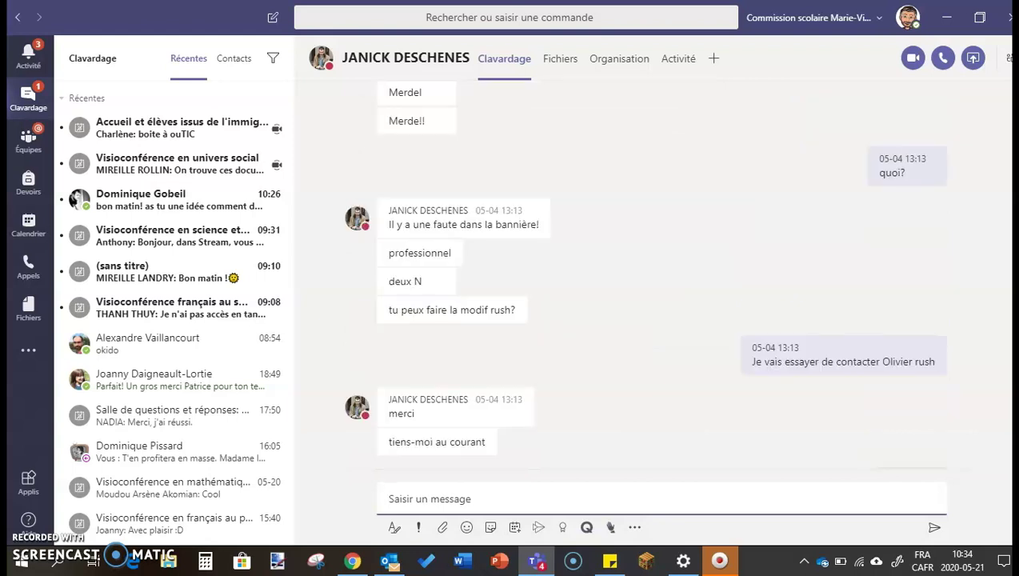
pyautogui.scroll(3, 661, 280)
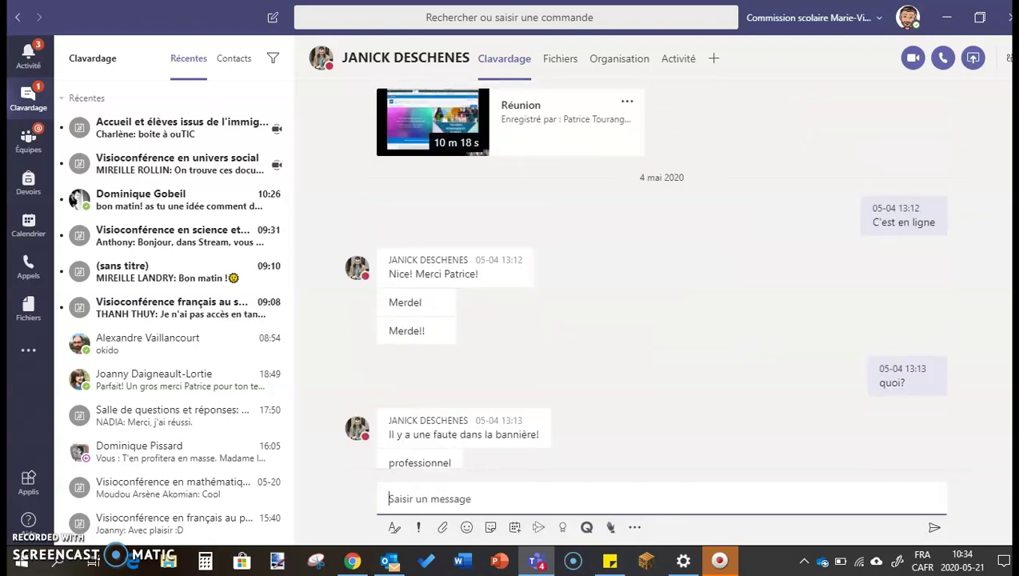
# Step: Open the recording in Microsoft Stream and choose Mettre à jour les détails de la vidéo
pyautogui.click(626, 109)
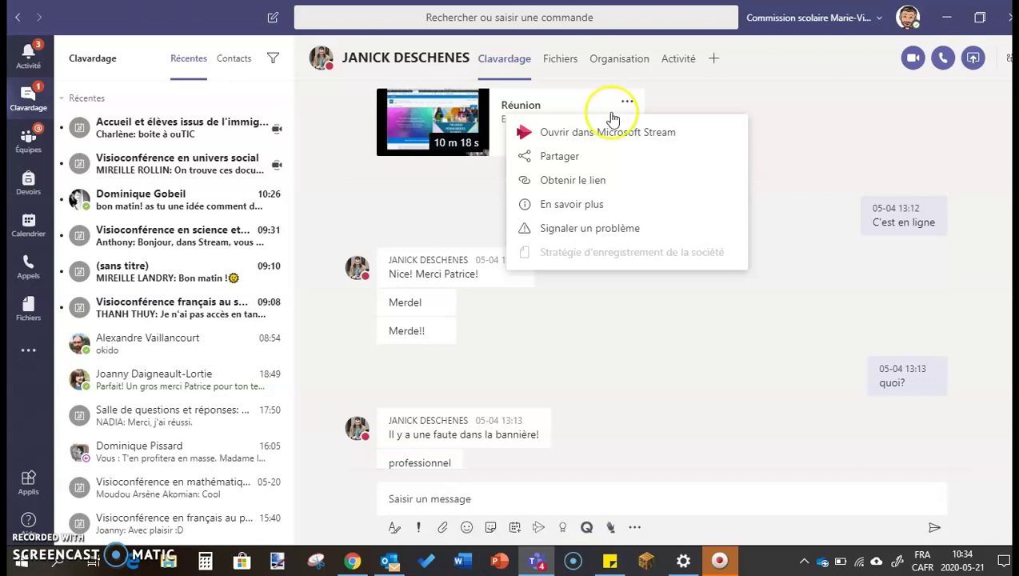
pyautogui.click(590, 134)
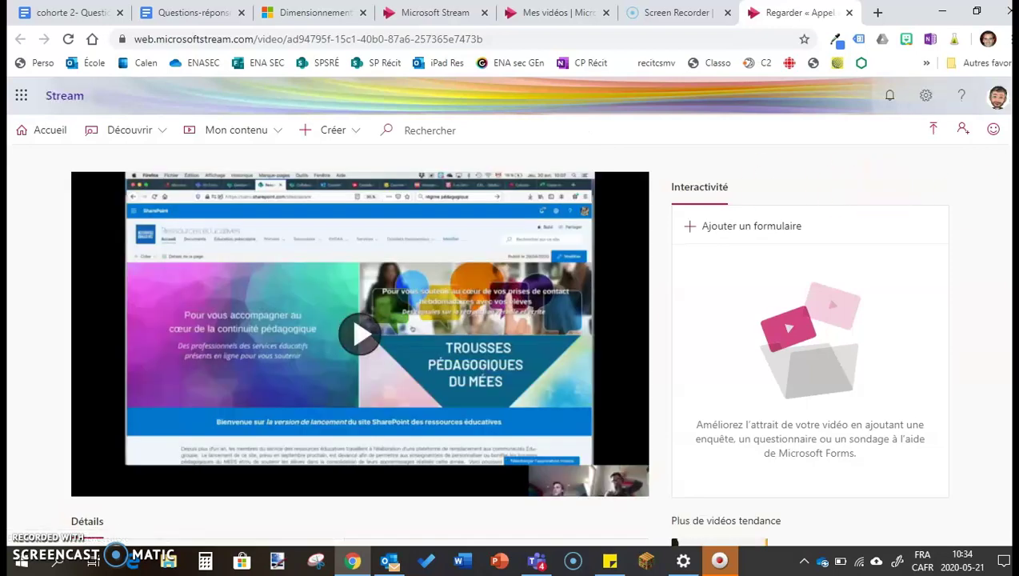
pyautogui.scroll(-2, 511, 336)
pyautogui.scroll(-1, 541, 304)
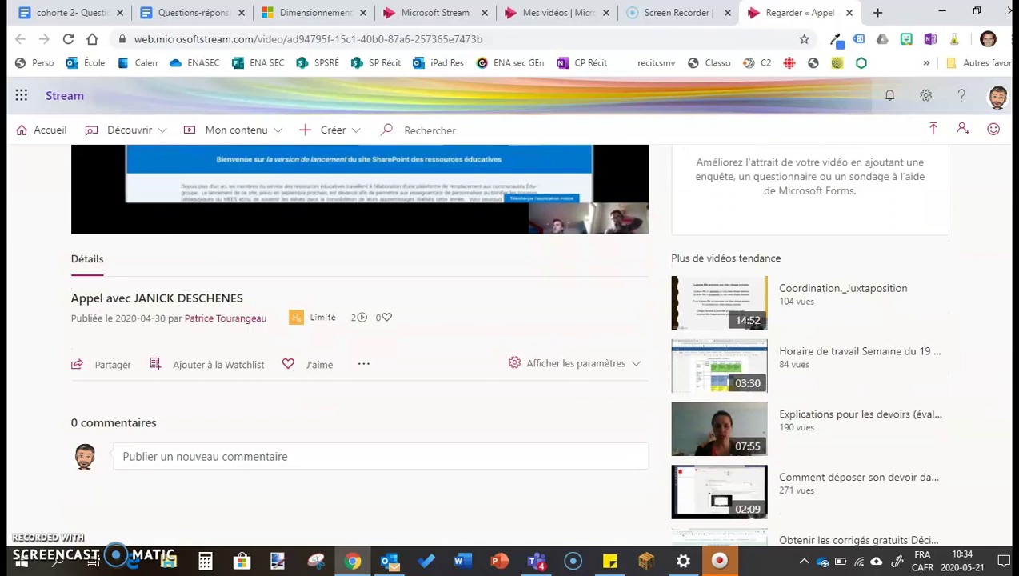
pyautogui.click(363, 366)
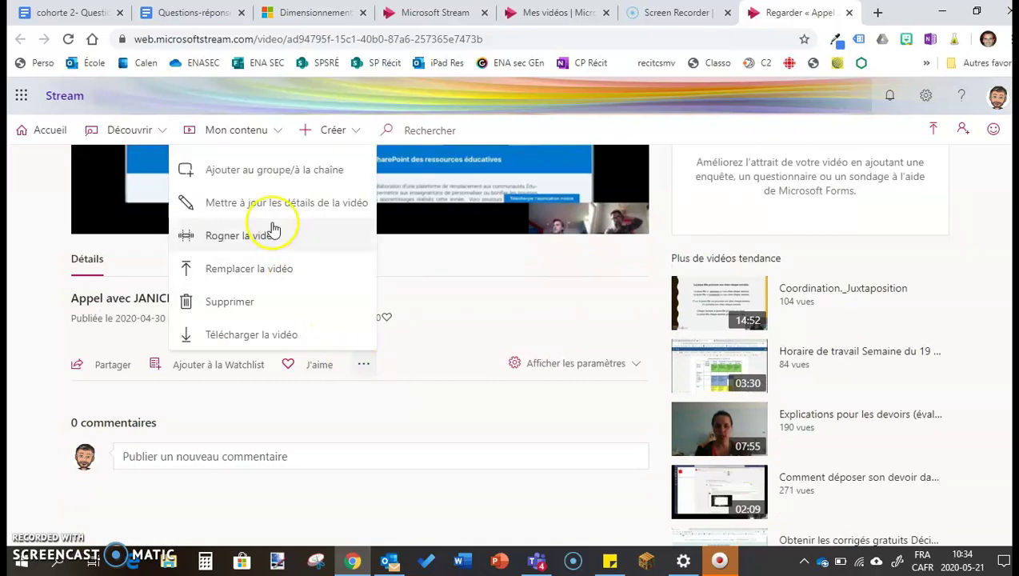
pyautogui.click(255, 206)
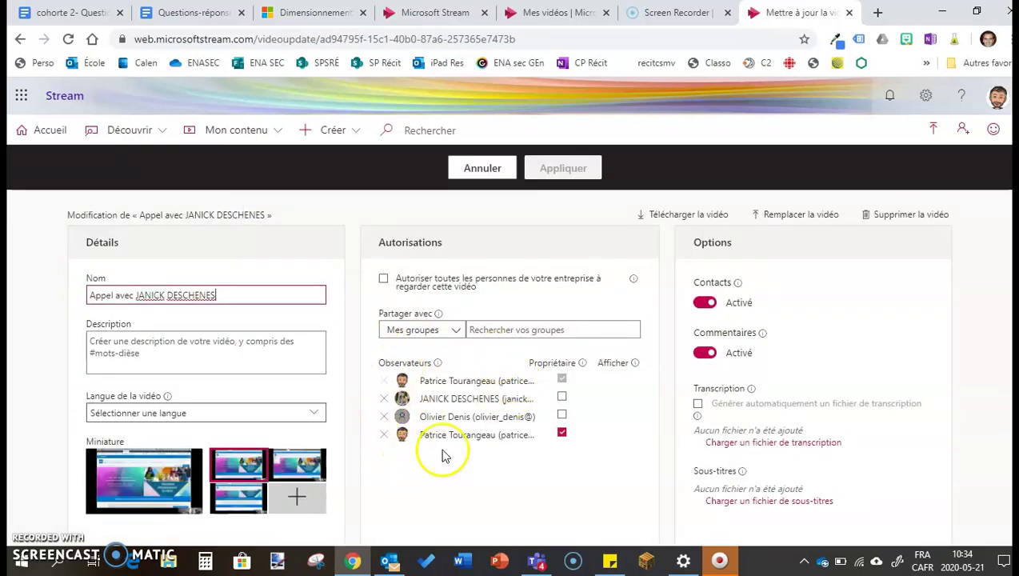
# Step: Dismiss the viewers explanation and change Partager avec to Personnes, then start a people search
pyautogui.moveTo(395, 359)
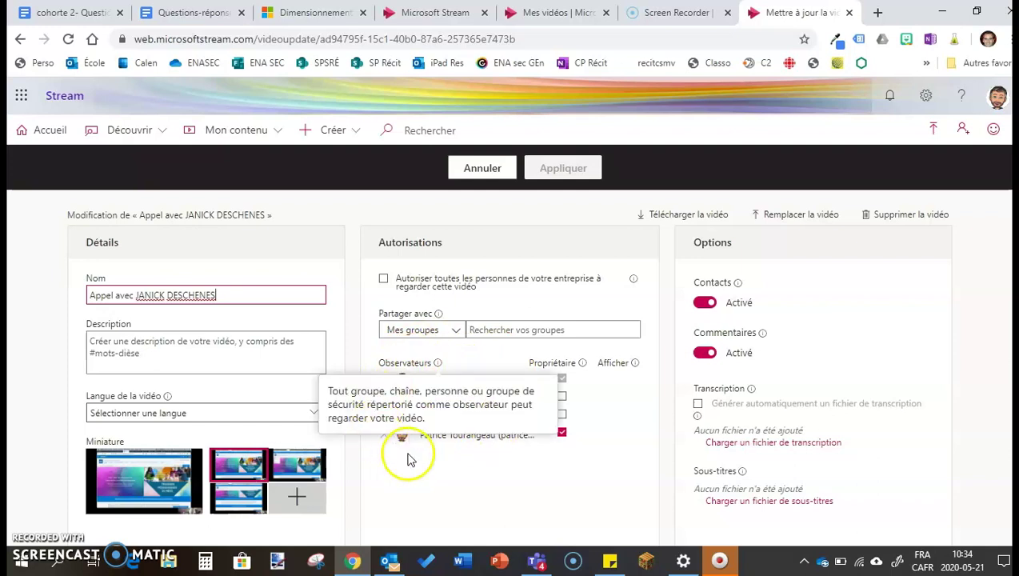
pyautogui.click(465, 465)
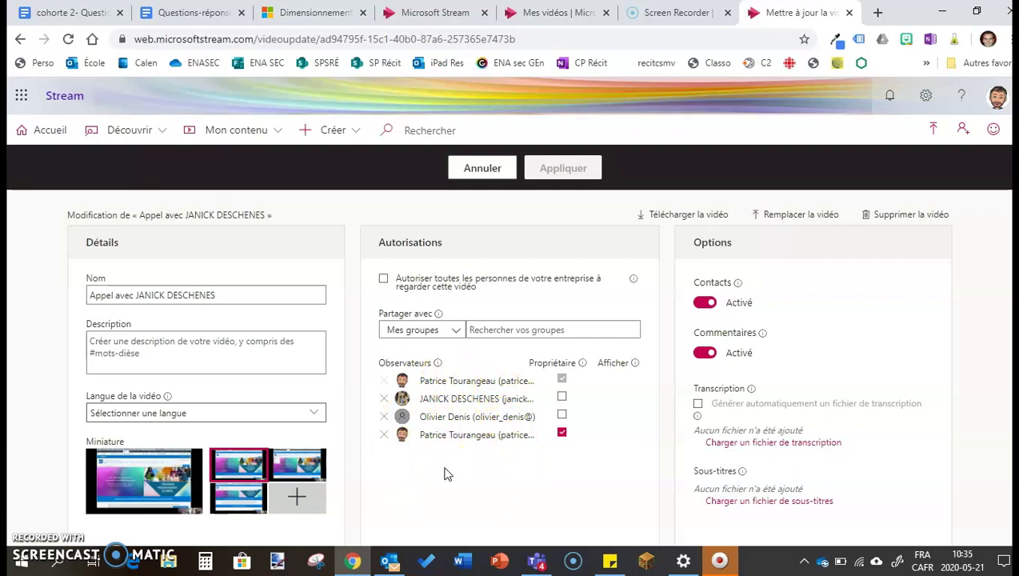
pyautogui.click(455, 331)
pyautogui.click(455, 331)
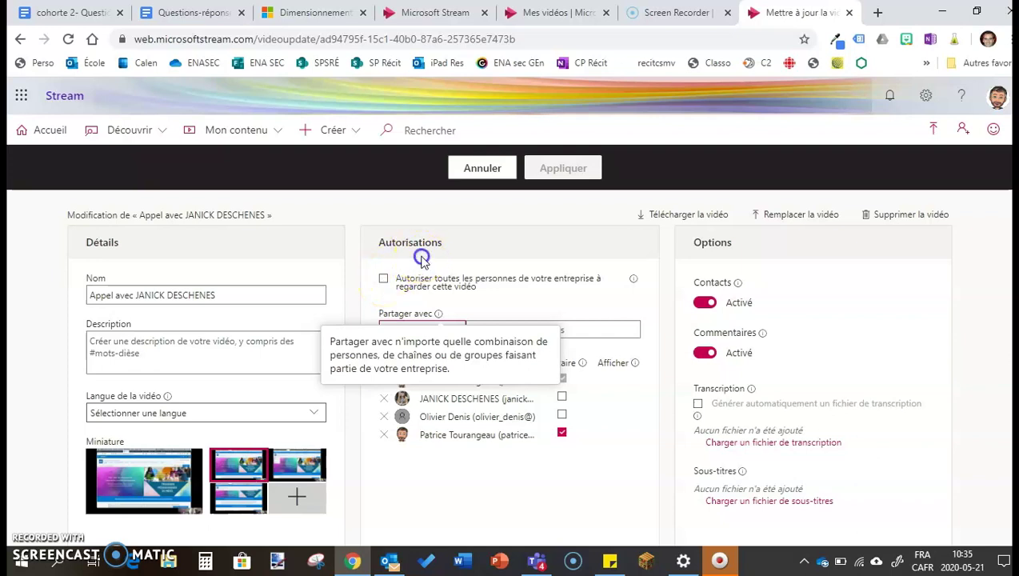
pyautogui.click(427, 329)
pyautogui.click(405, 379)
pyautogui.click(531, 335)
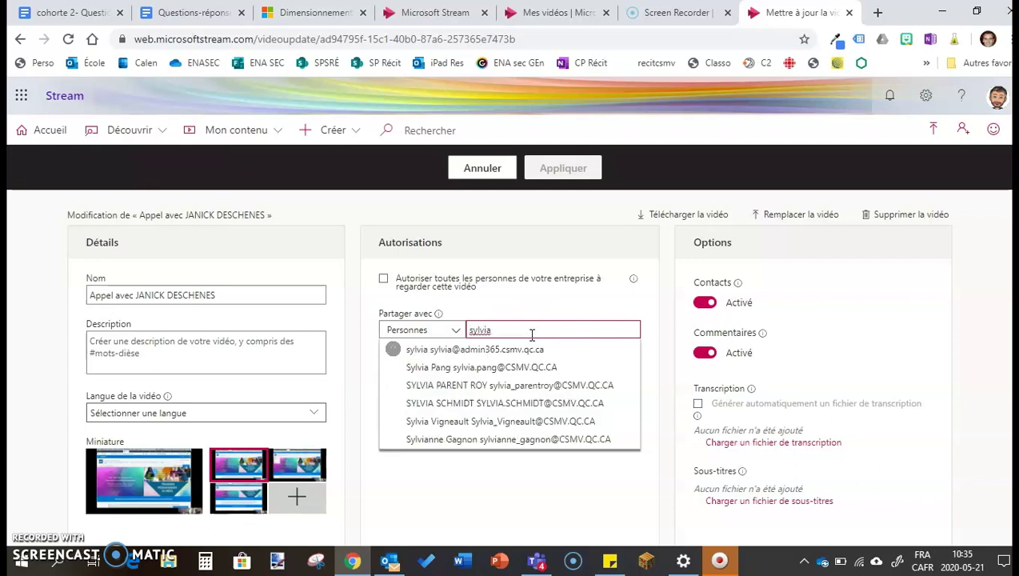
pyautogui.click(470, 421)
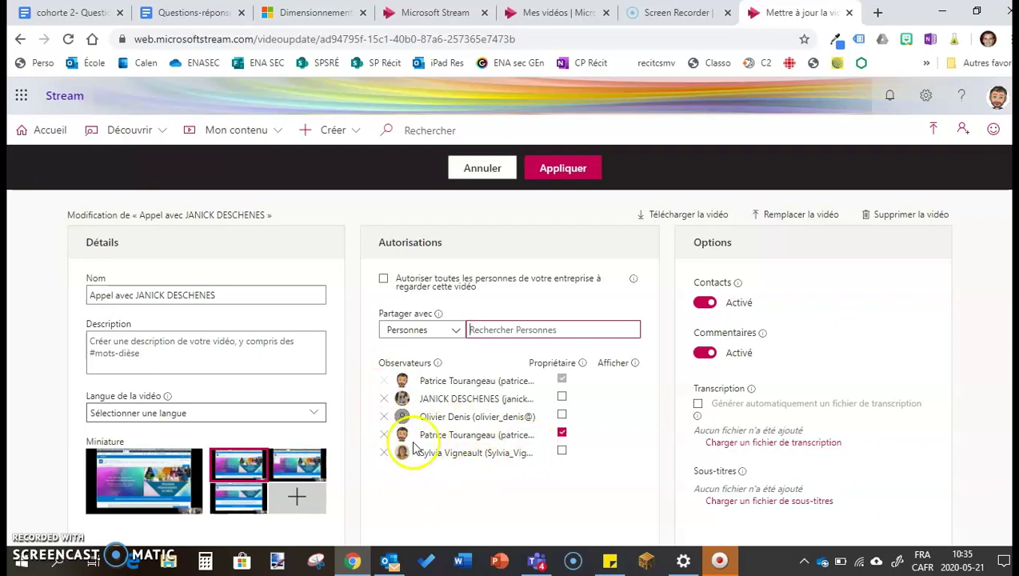
pyautogui.click(384, 453)
pyautogui.click(508, 330)
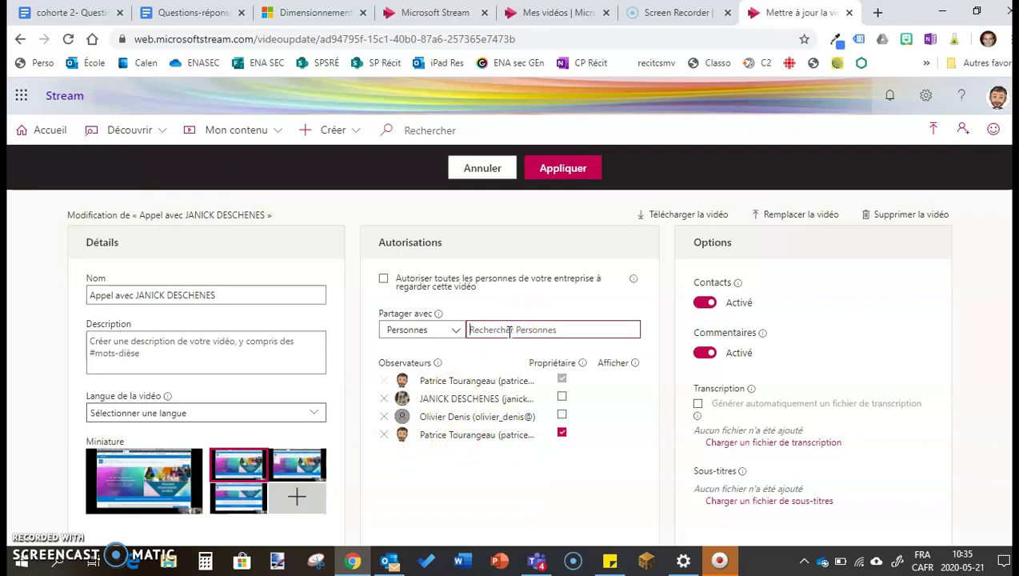
pyautogui.click(448, 331)
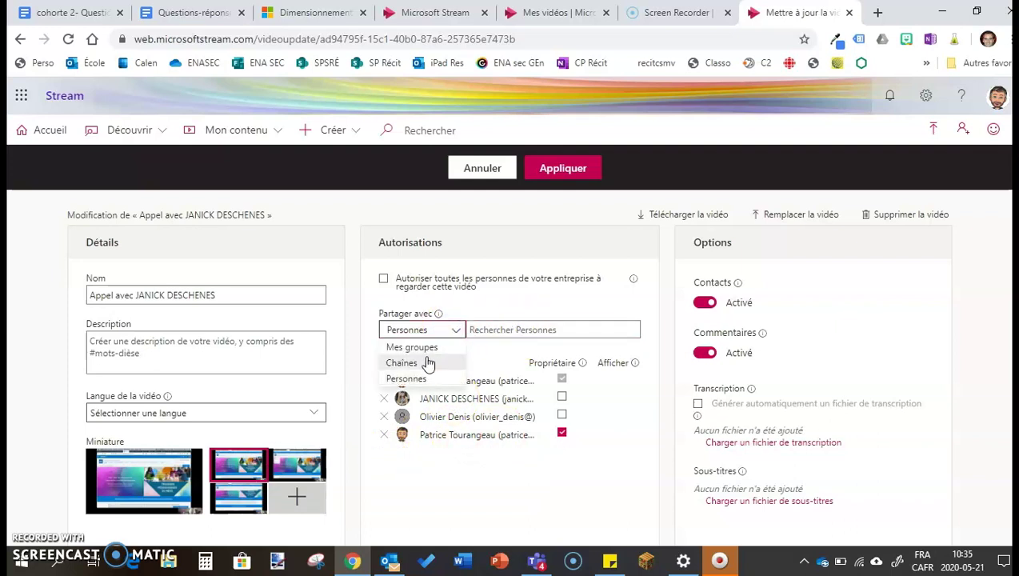
# Step: Switch sharing back to groups and add 287-Saint-Jean-Baptiste as a viewer
pyautogui.click(416, 349)
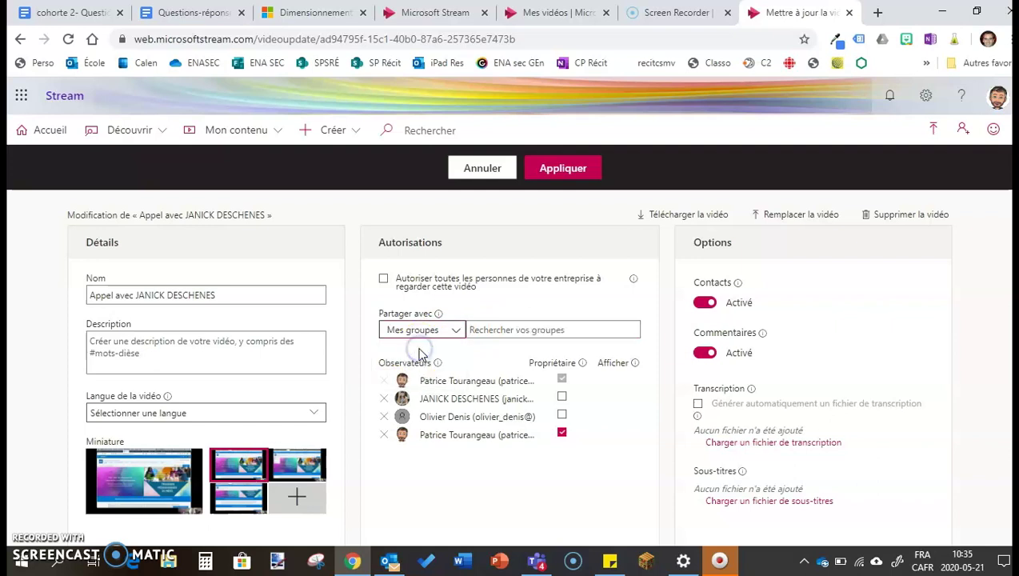
pyautogui.click(501, 330)
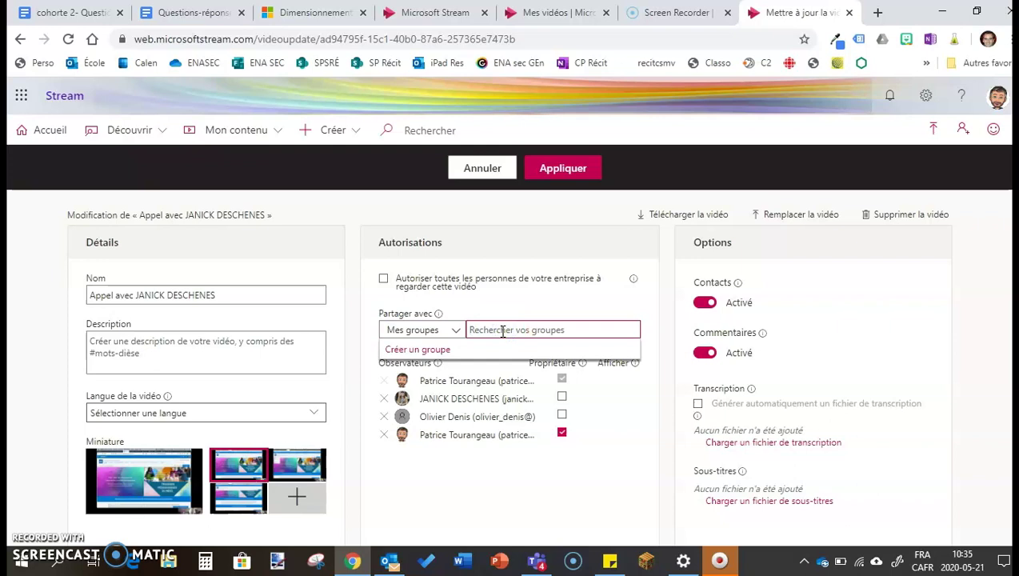
pyautogui.write('287')
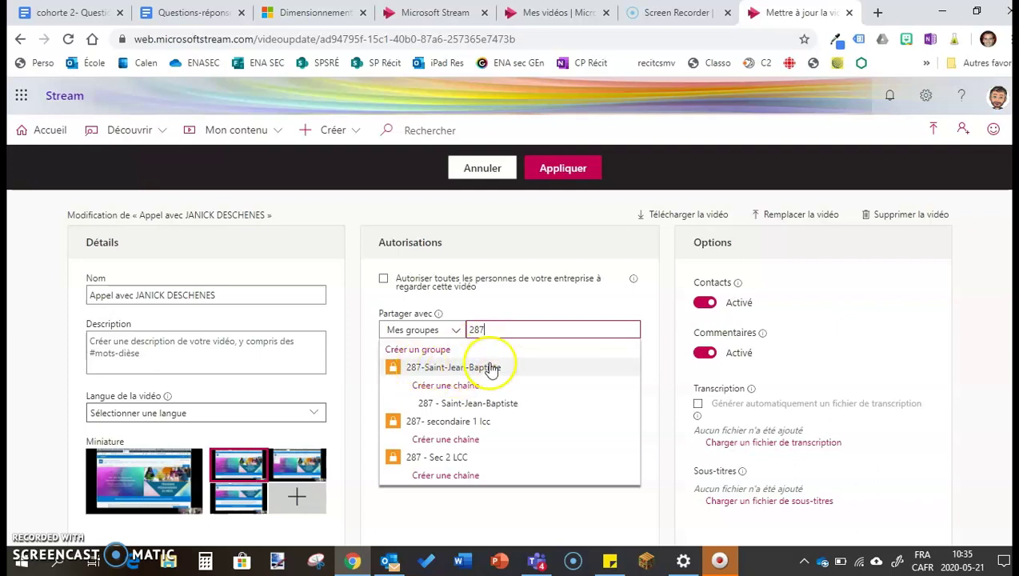
pyautogui.click(455, 368)
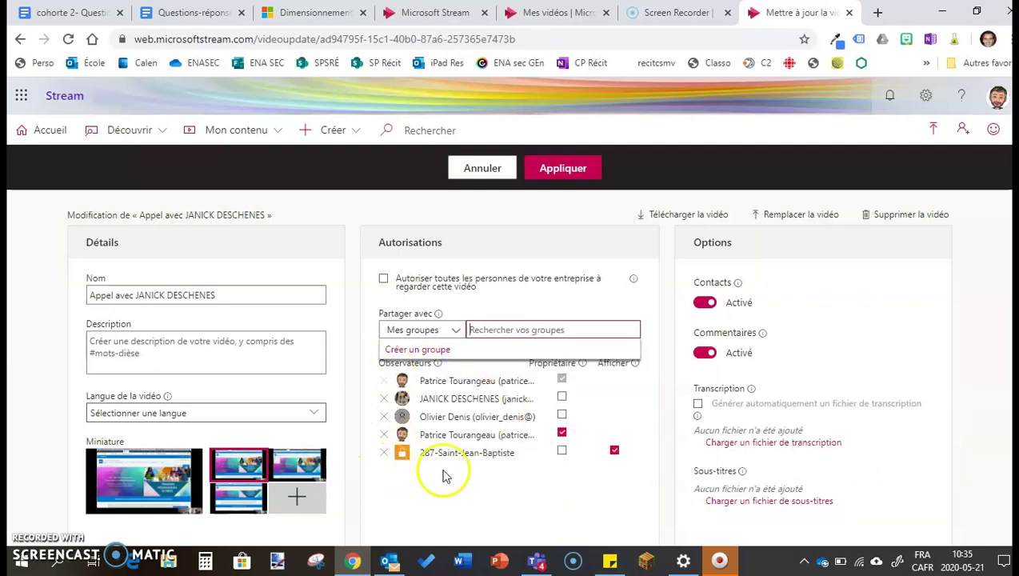
pyautogui.click(599, 301)
# Step: Close the Observateurs explanation callout to reveal the full viewer list
pyautogui.moveTo(635, 365)
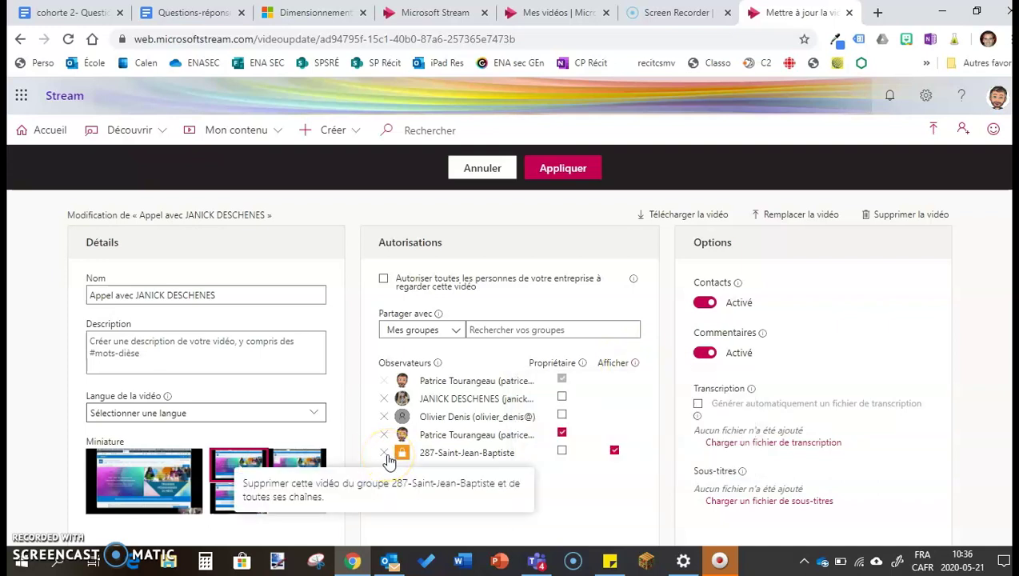
pyautogui.moveTo(440, 369)
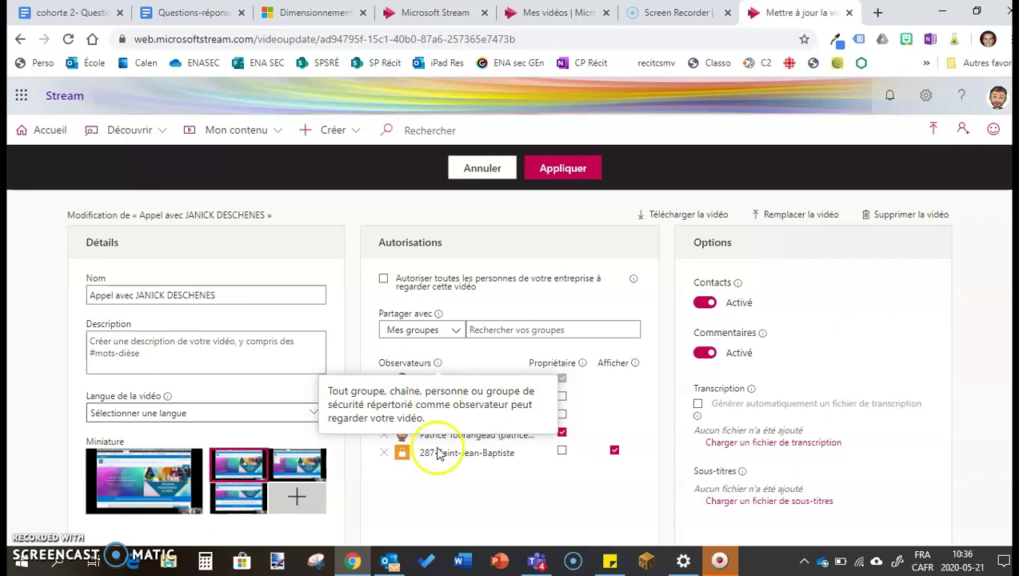
pyautogui.click(441, 477)
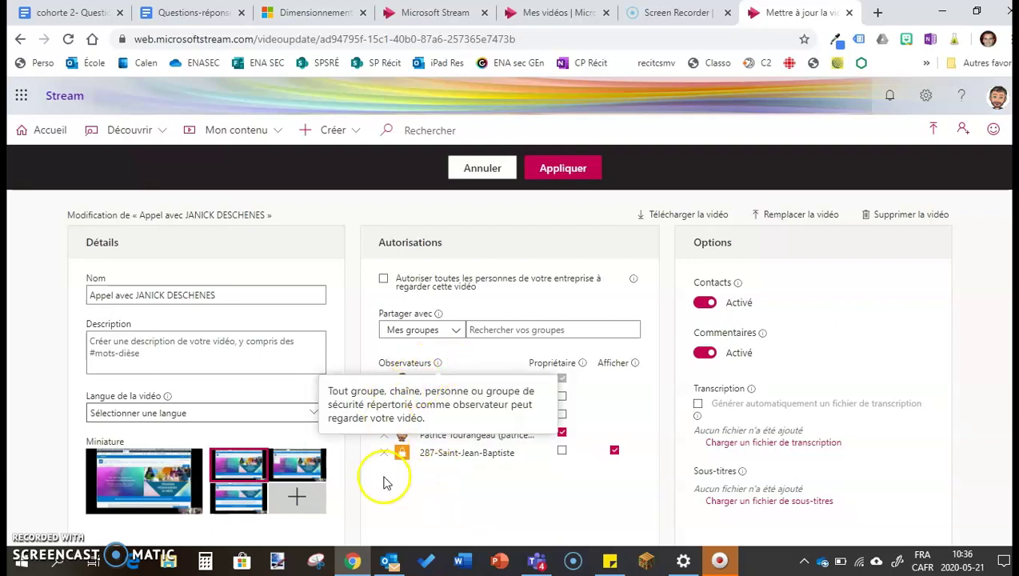
pyautogui.click(404, 483)
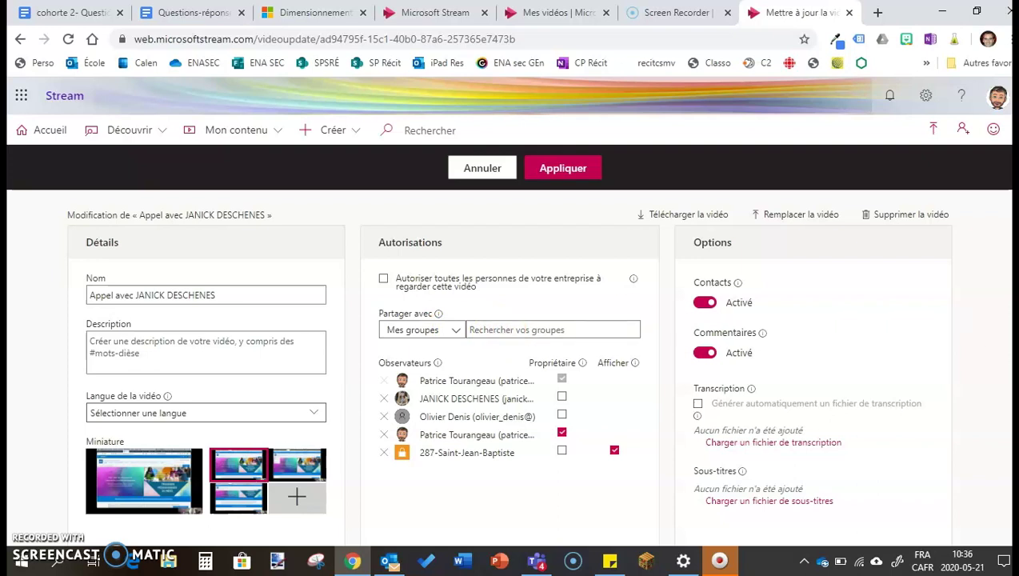
# Step: Copy the video's direct link from the Partager dialog
pyautogui.scroll(-2, 994, 323)
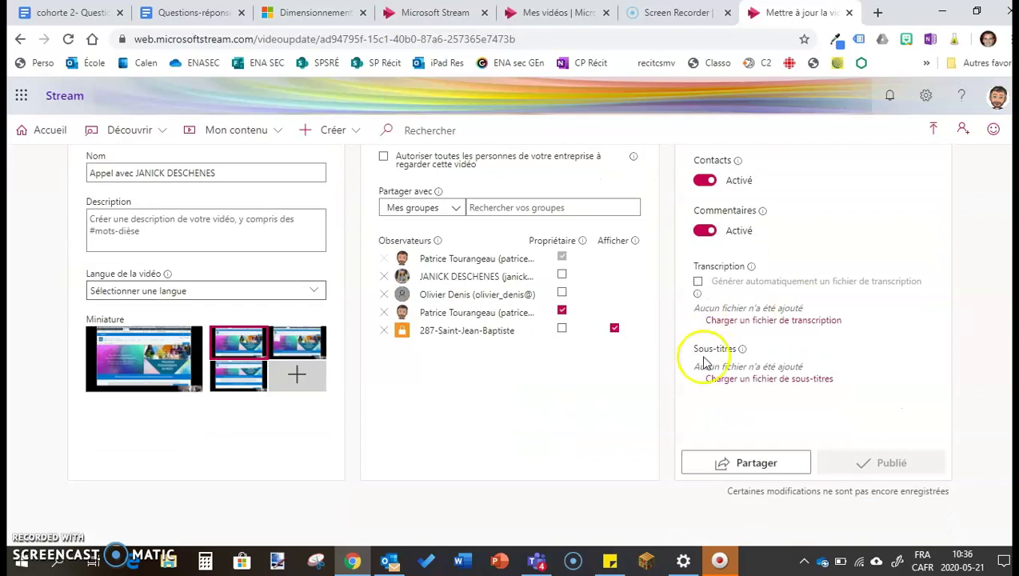
pyautogui.click(734, 467)
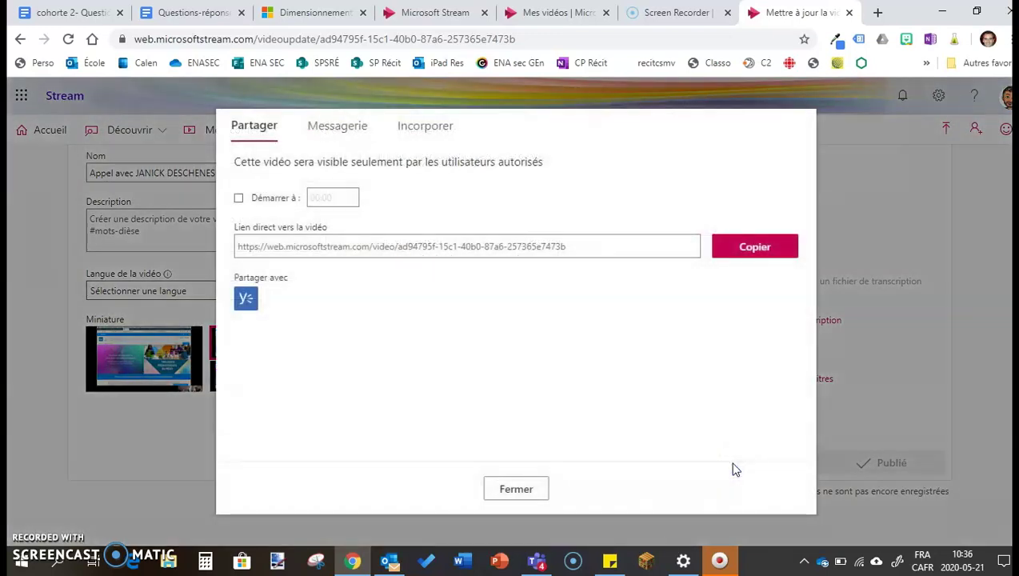
pyautogui.tripleClick(374, 248)
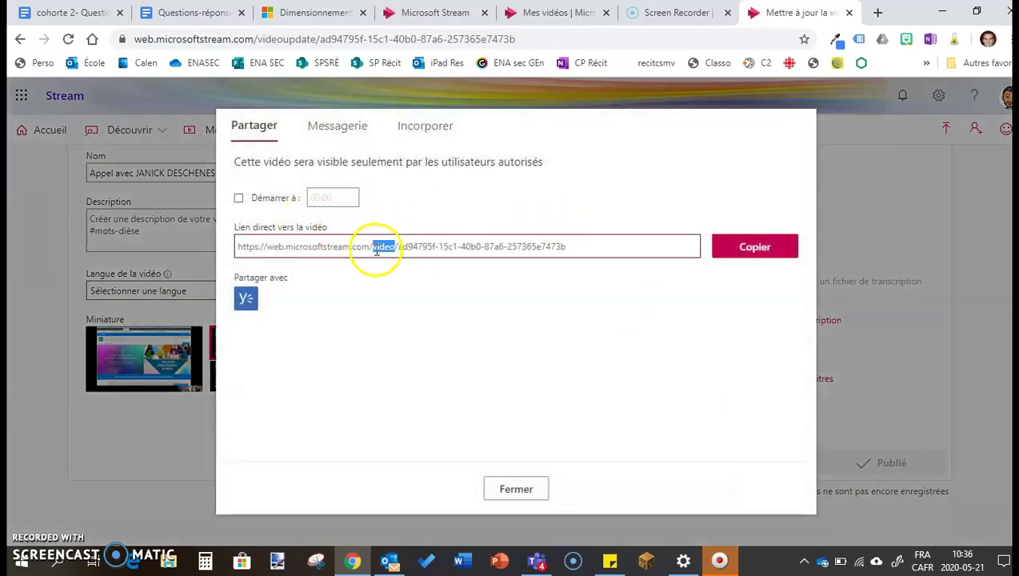
pyautogui.click(748, 236)
pyautogui.click(750, 247)
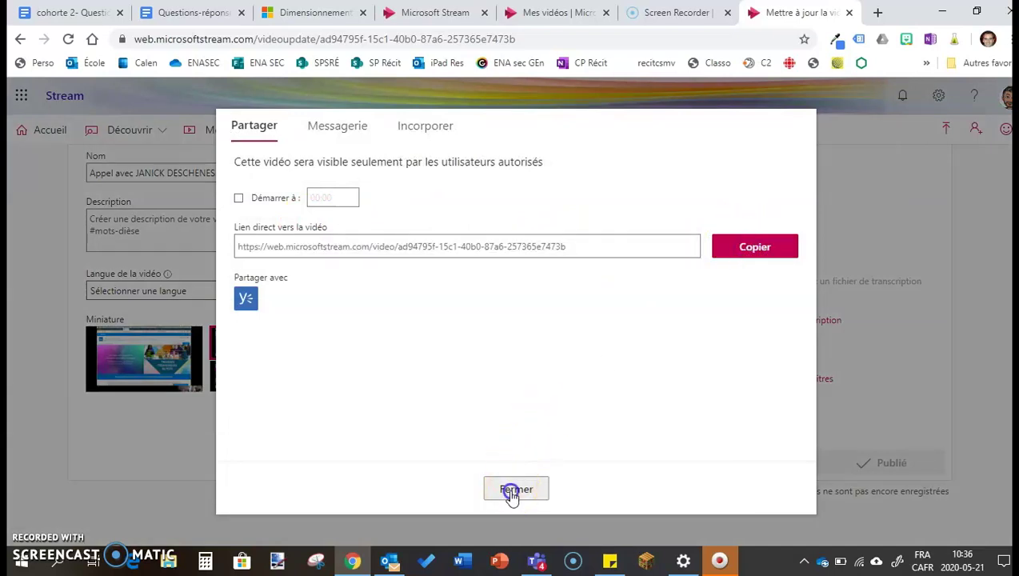
pyautogui.click(512, 489)
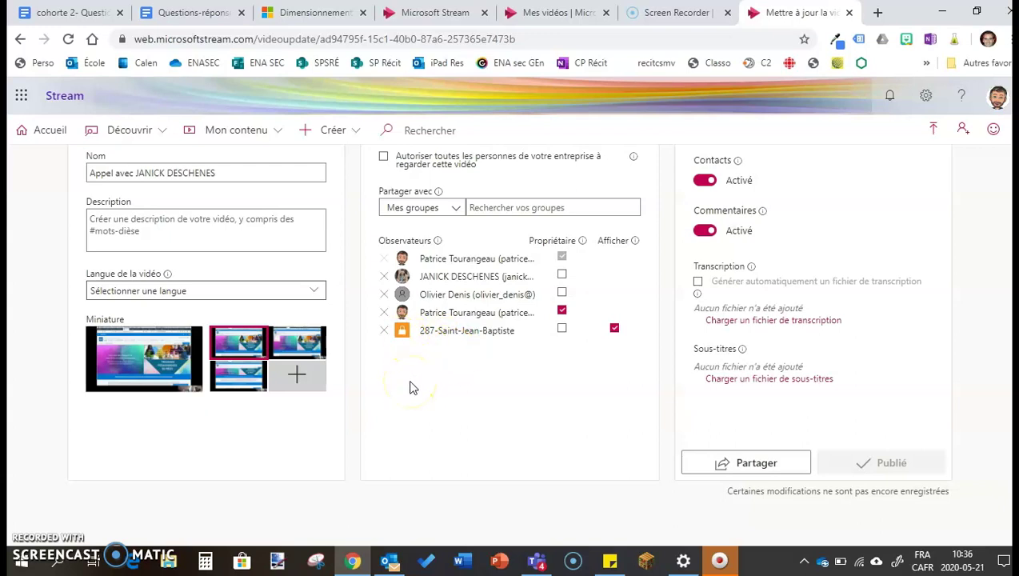
# Step: Remove the 287-Saint-Jean-Baptiste group from the viewers and copy the direct link again
pyautogui.click(384, 330)
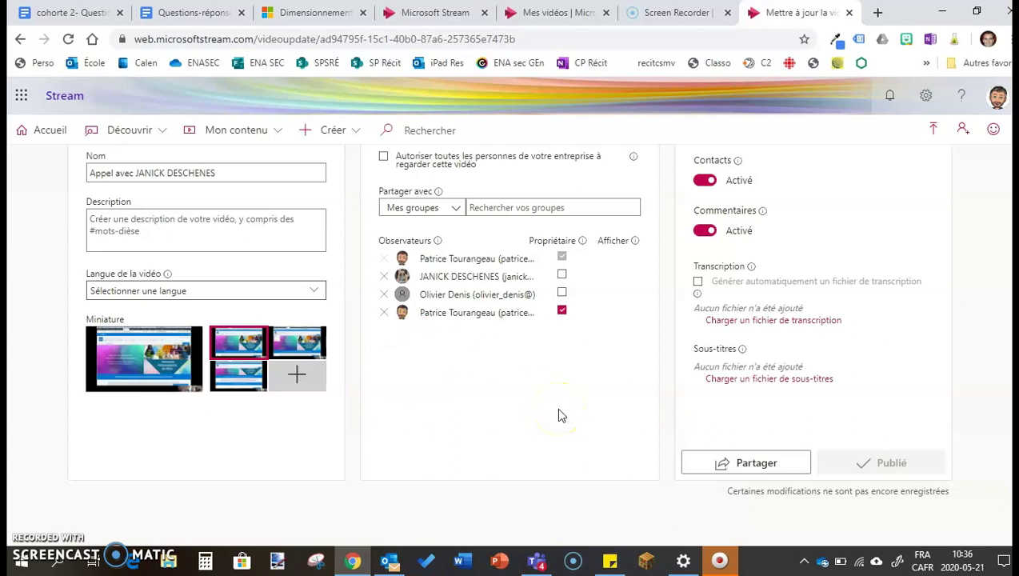
pyautogui.click(752, 467)
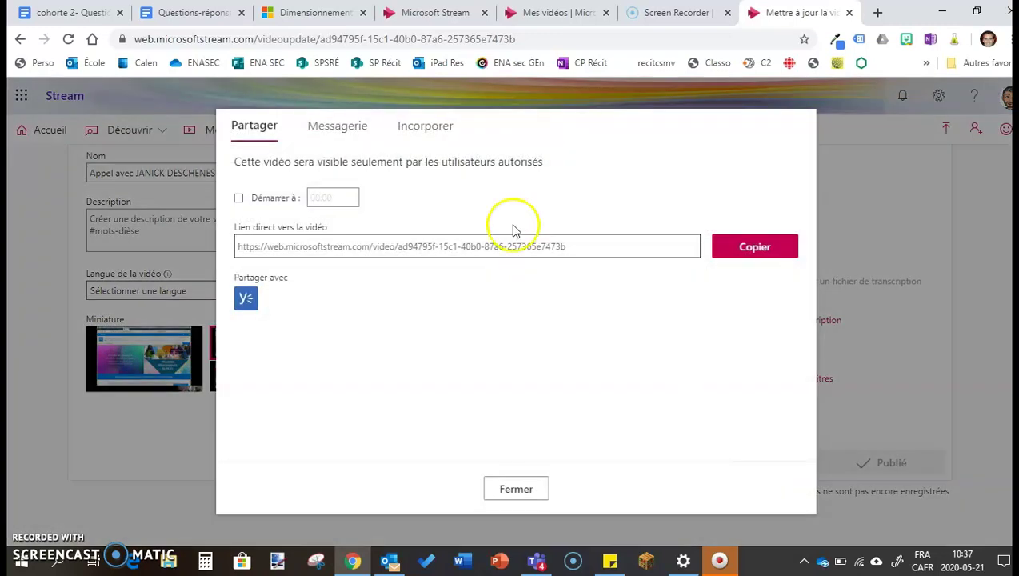
pyautogui.moveTo(603, 250); pyautogui.dragTo(237, 232)
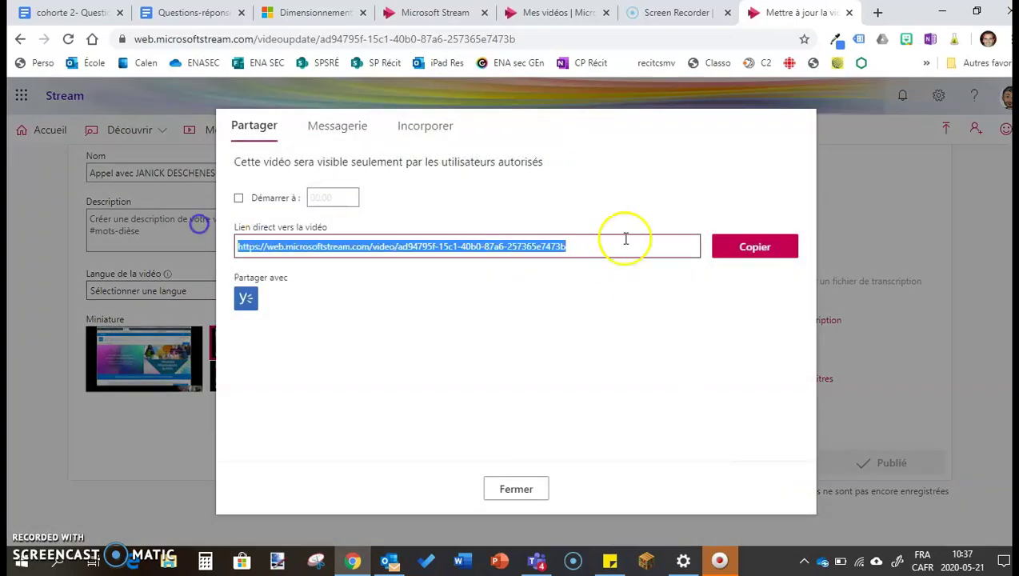
pyautogui.click(751, 247)
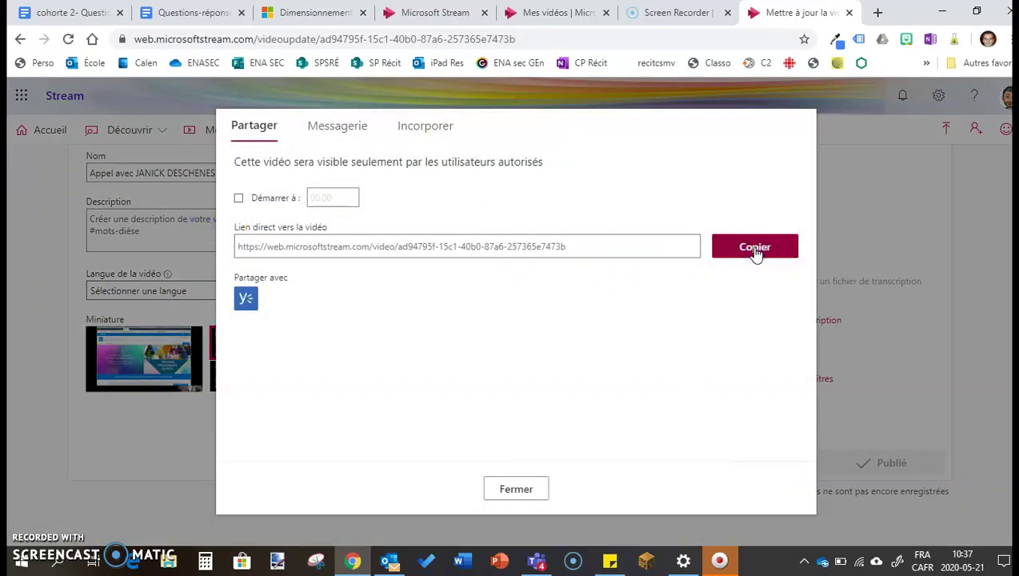
pyautogui.click(534, 488)
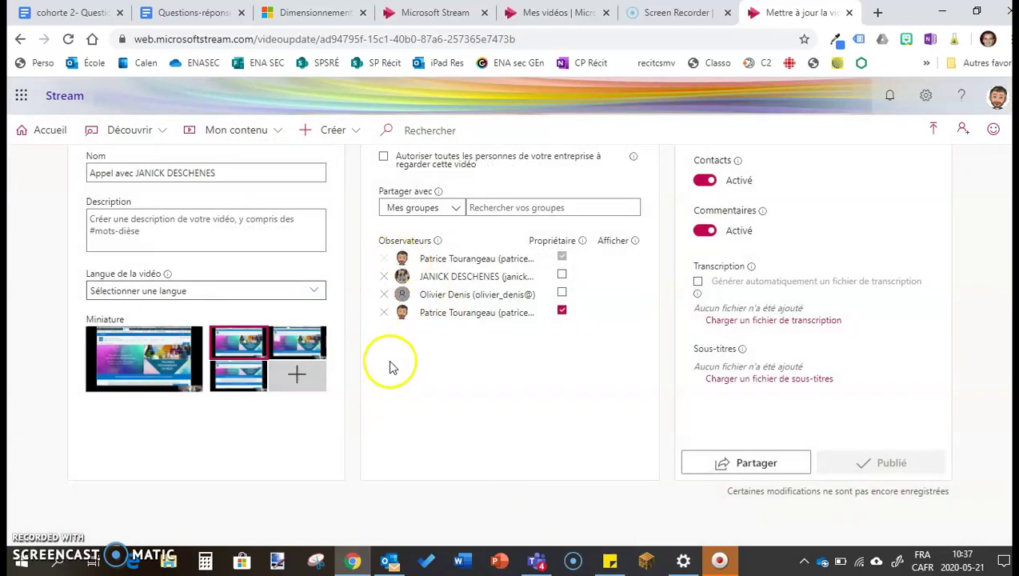
pyautogui.click(495, 208)
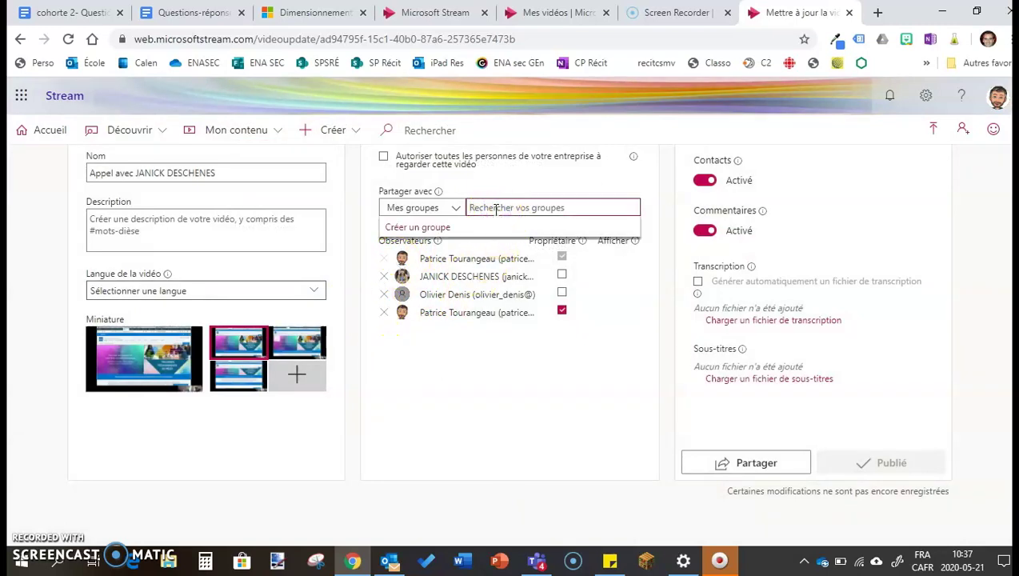
pyautogui.click(432, 371)
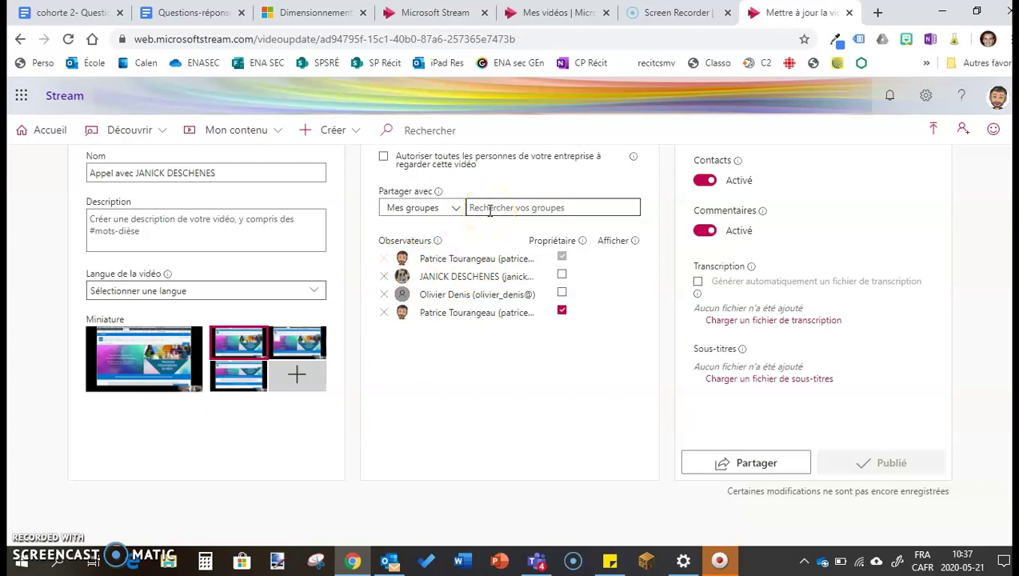
pyautogui.click(416, 376)
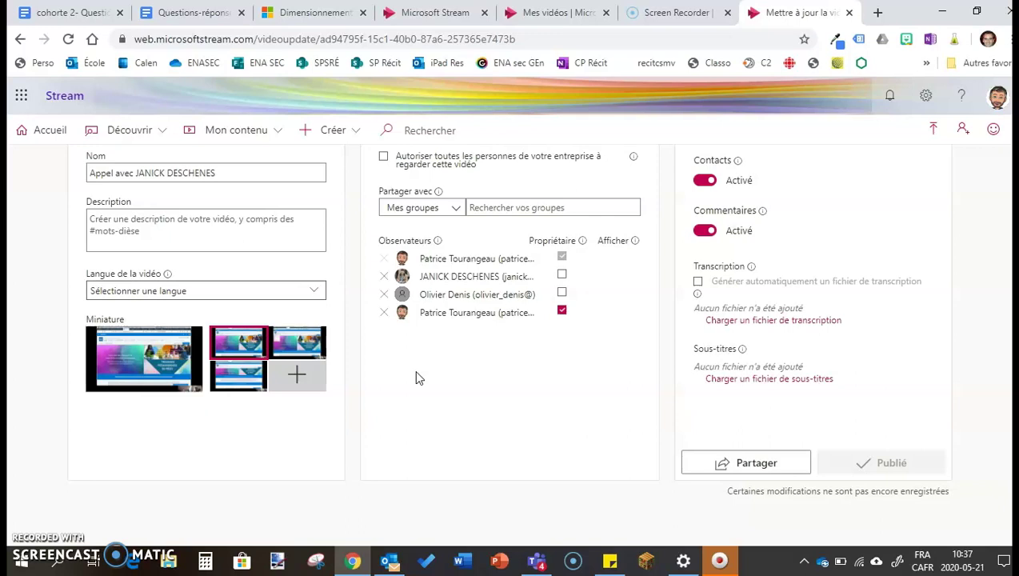
pyautogui.scroll(2, 416, 376)
pyautogui.click(384, 279)
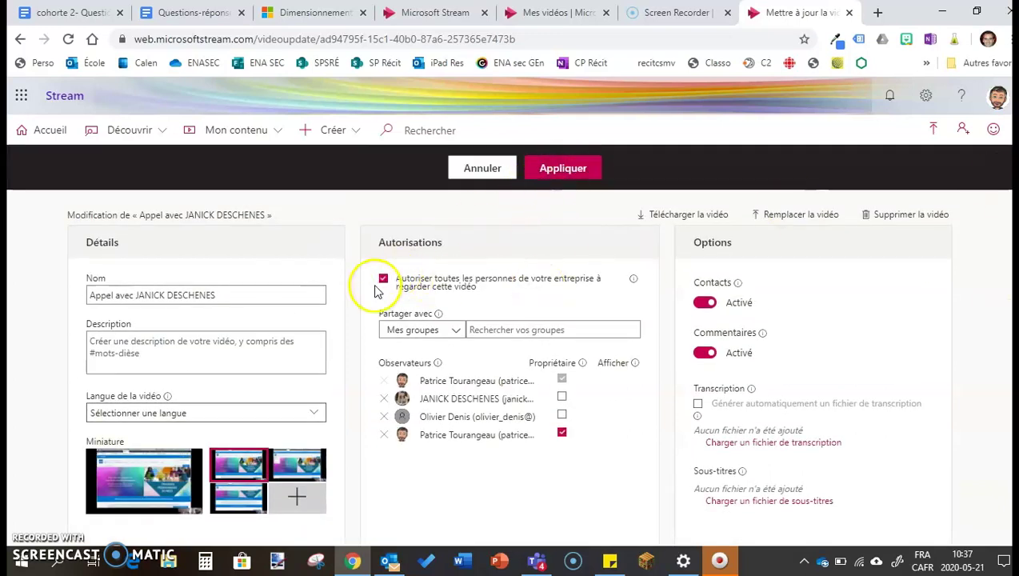
pyautogui.click(384, 279)
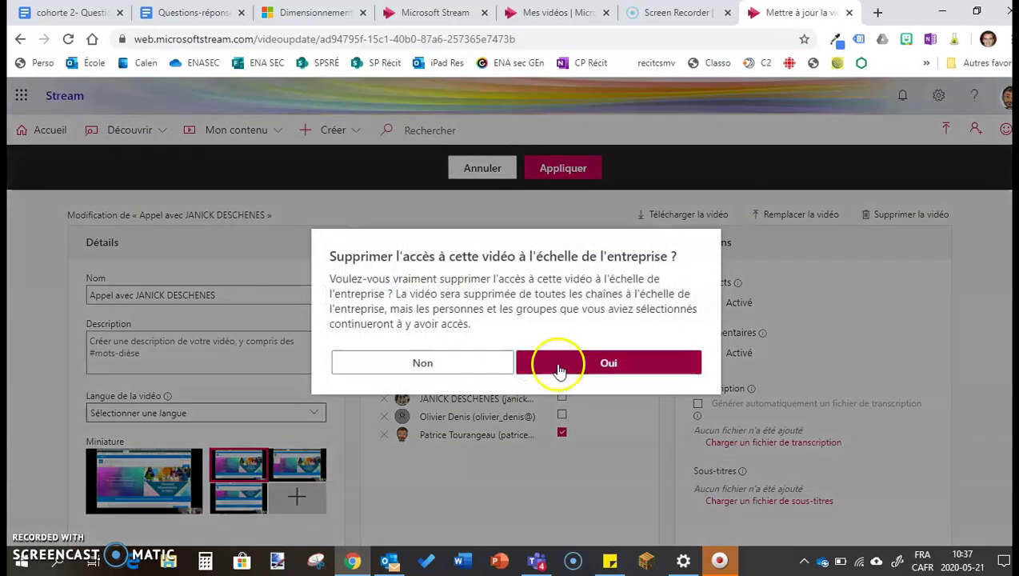
pyautogui.click(568, 368)
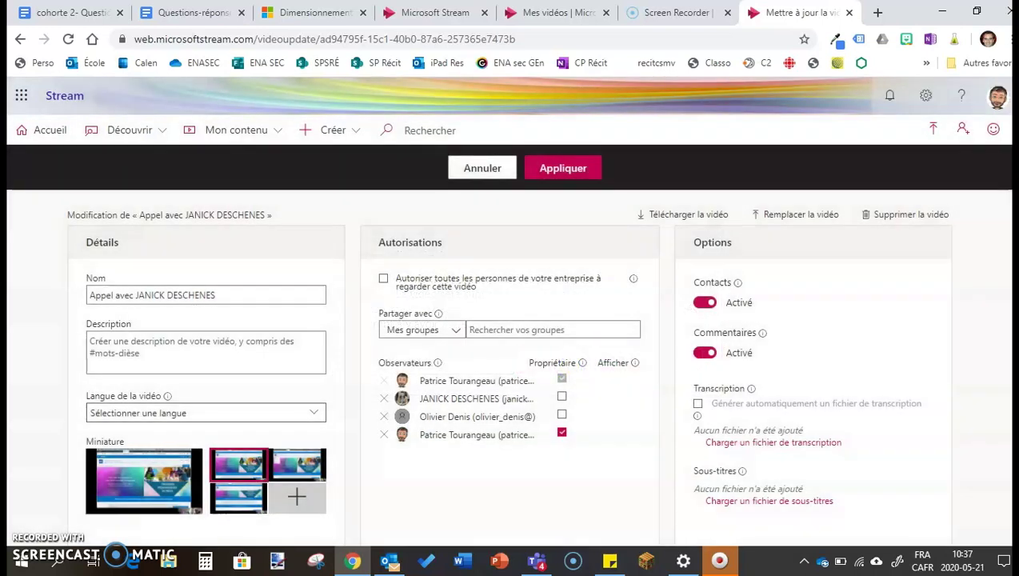
pyautogui.scroll(-1, 507, 345)
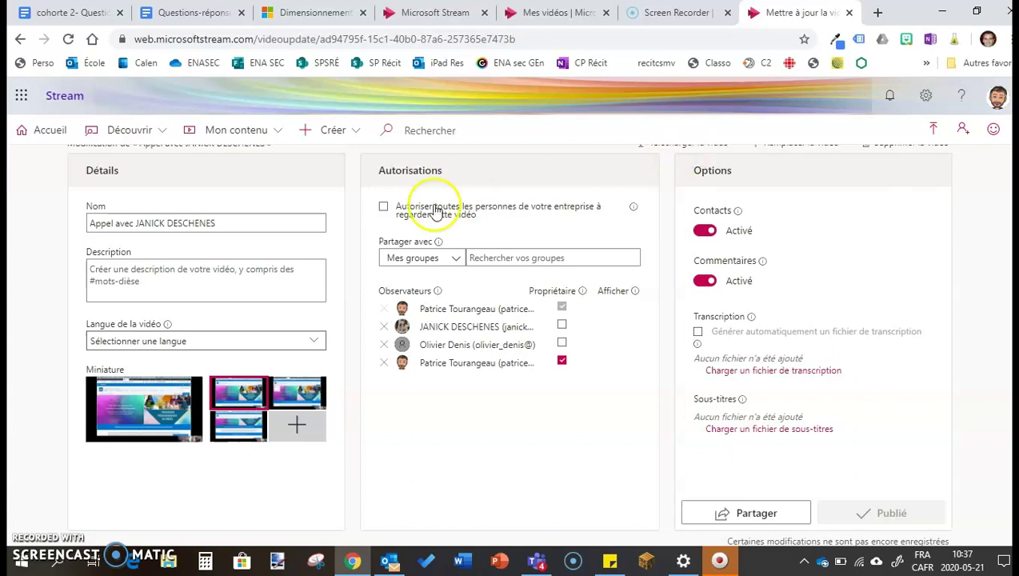
pyautogui.click(383, 209)
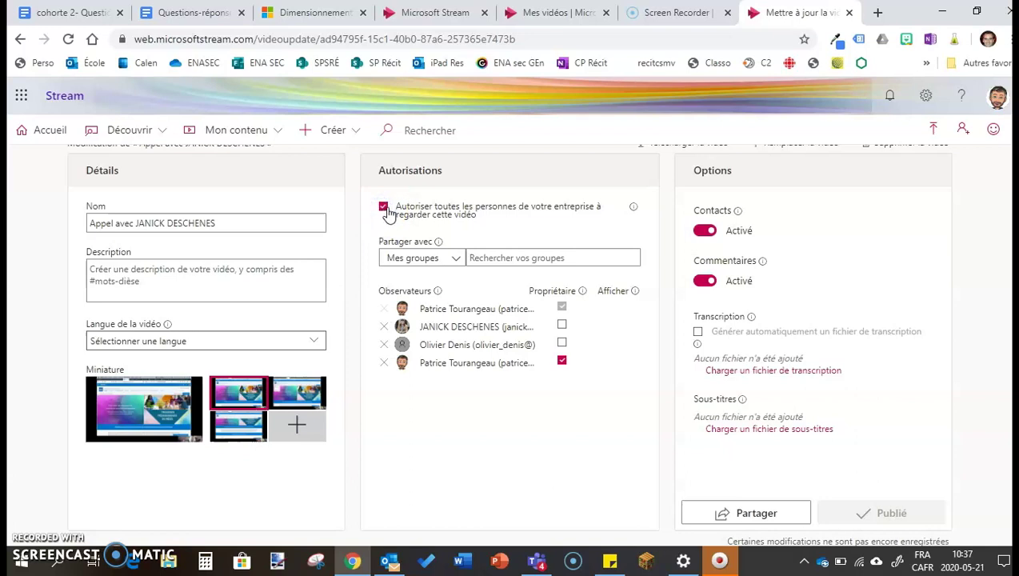
pyautogui.click(383, 209)
pyautogui.click(596, 364)
pyautogui.scroll(1, 701, 240)
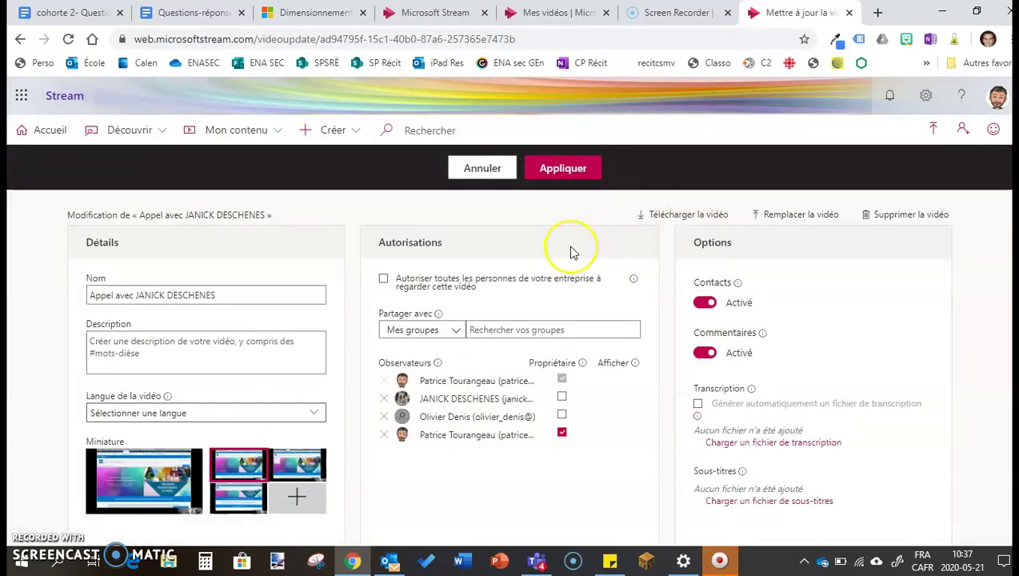